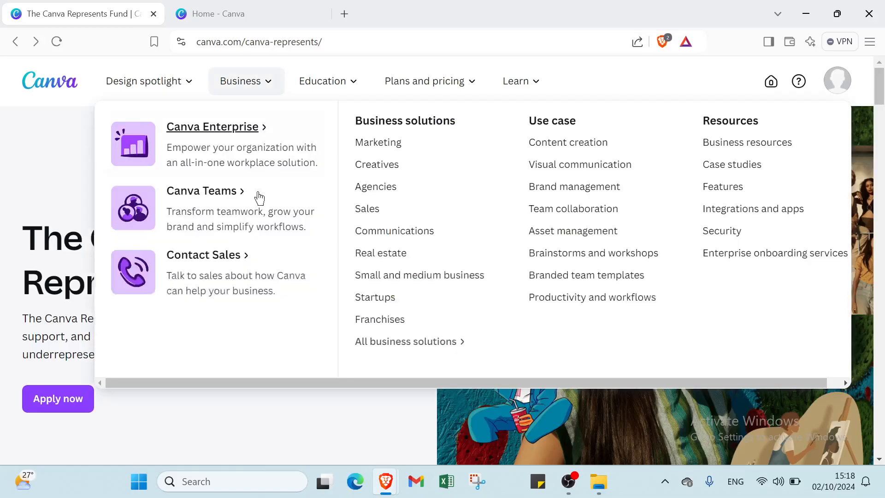
- Read through the Canva Represents Fund page, including the inclusive content section and the criteria for becoming a Canva Represents artist
{"action": "scroll", "coordinate": [435, 367], "scroll_direction": "down", "scroll_amount": 4}
{"action": "scroll", "coordinate": [435, 365], "scroll_direction": "down", "scroll_amount": 17}
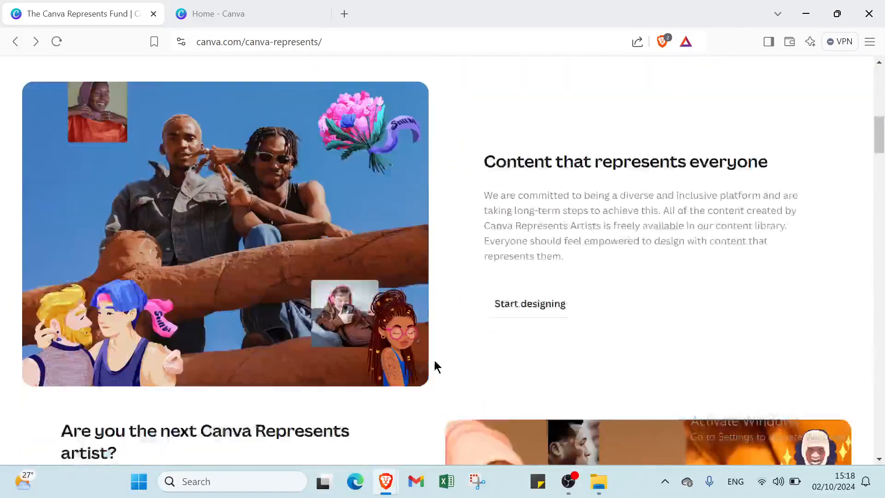
{"action": "scroll", "coordinate": [433, 356], "scroll_direction": "up", "scroll_amount": 7}
{"action": "scroll", "coordinate": [434, 354], "scroll_direction": "up", "scroll_amount": 14}
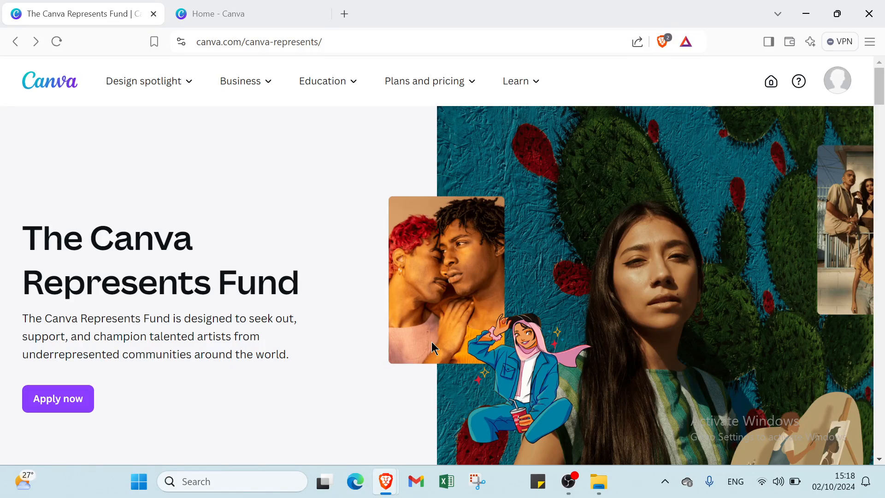
{"action": "scroll", "coordinate": [432, 341], "scroll_direction": "down", "scroll_amount": 1}
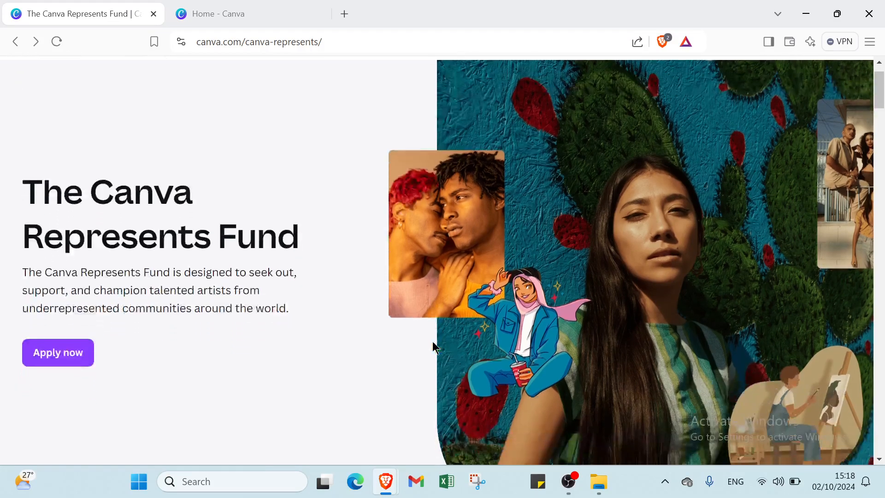
{"action": "scroll", "coordinate": [433, 342], "scroll_direction": "down", "scroll_amount": 6}
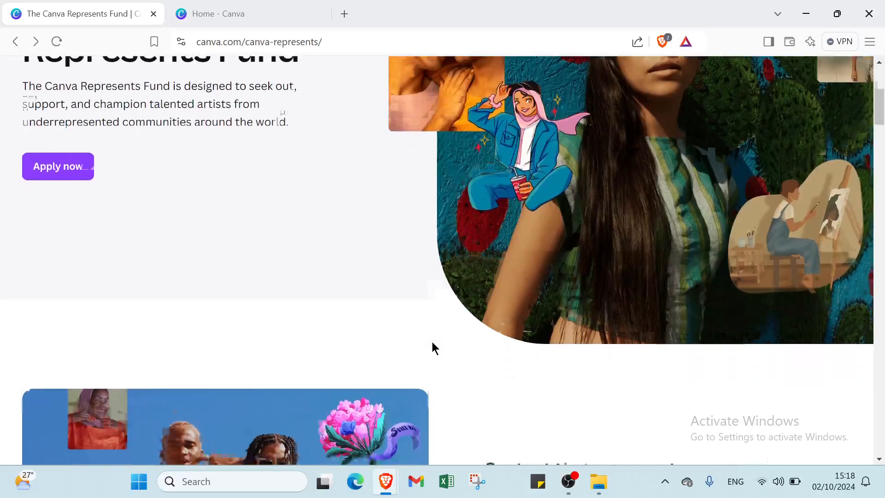
{"action": "scroll", "coordinate": [434, 343], "scroll_direction": "down", "scroll_amount": 2}
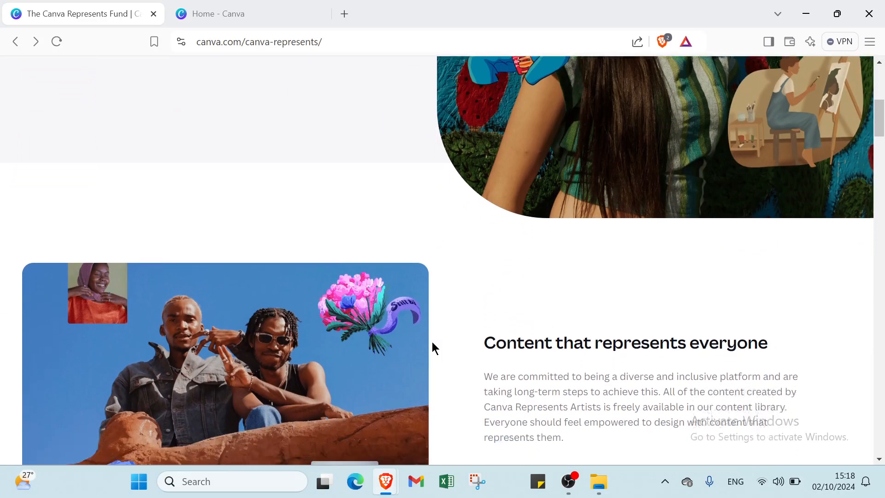
{"action": "scroll", "coordinate": [432, 348], "scroll_direction": "down", "scroll_amount": 1}
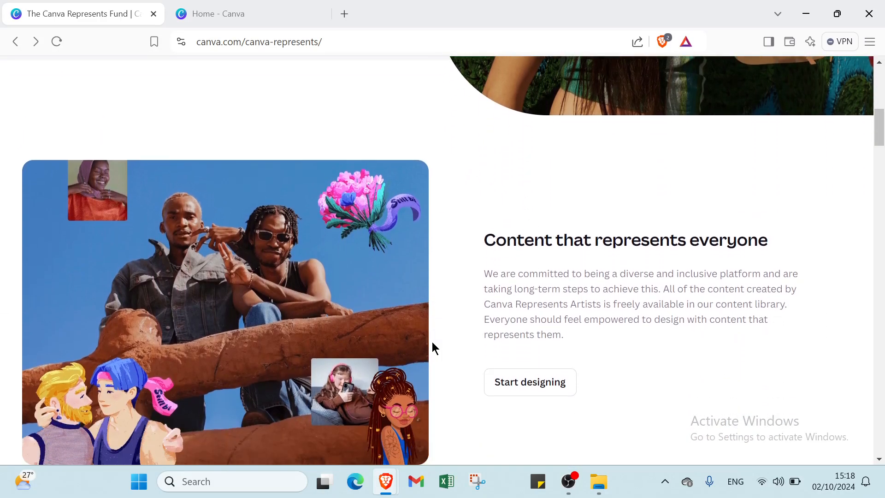
{"action": "scroll", "coordinate": [432, 343], "scroll_direction": "down", "scroll_amount": 1}
{"action": "scroll", "coordinate": [433, 342], "scroll_direction": "down", "scroll_amount": 1}
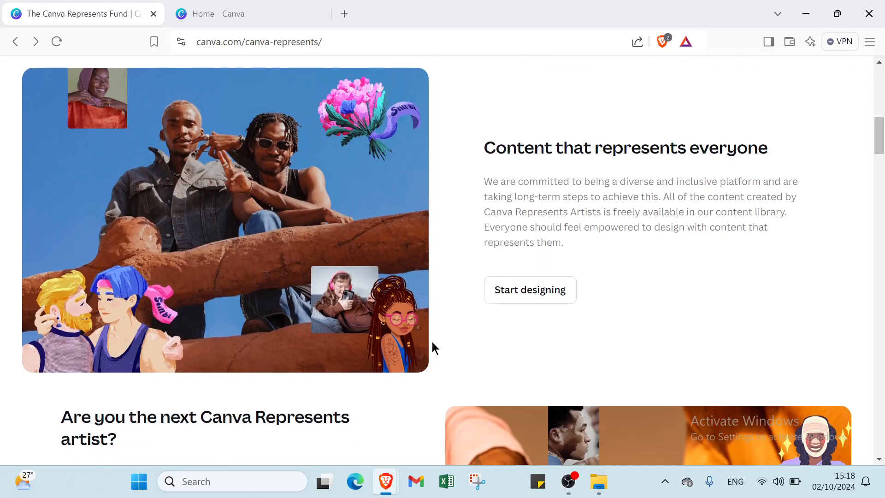
{"action": "scroll", "coordinate": [434, 348], "scroll_direction": "down", "scroll_amount": 1}
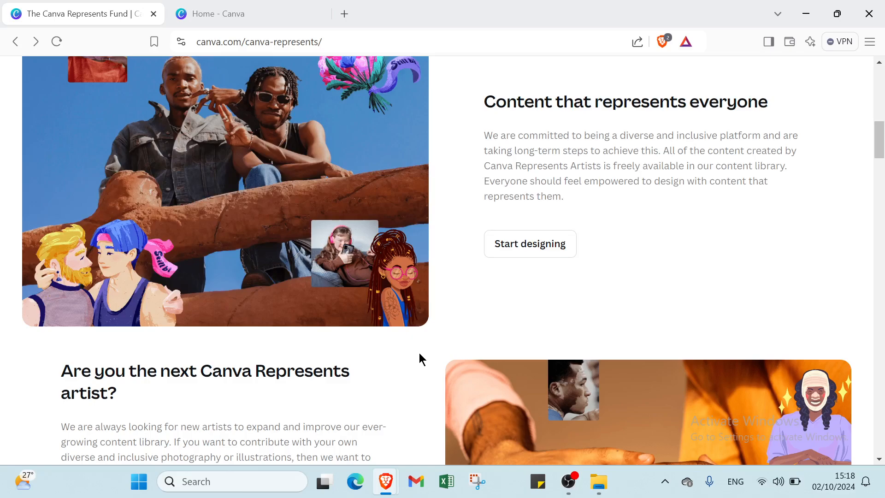
{"action": "scroll", "coordinate": [417, 357], "scroll_direction": "down", "scroll_amount": 3}
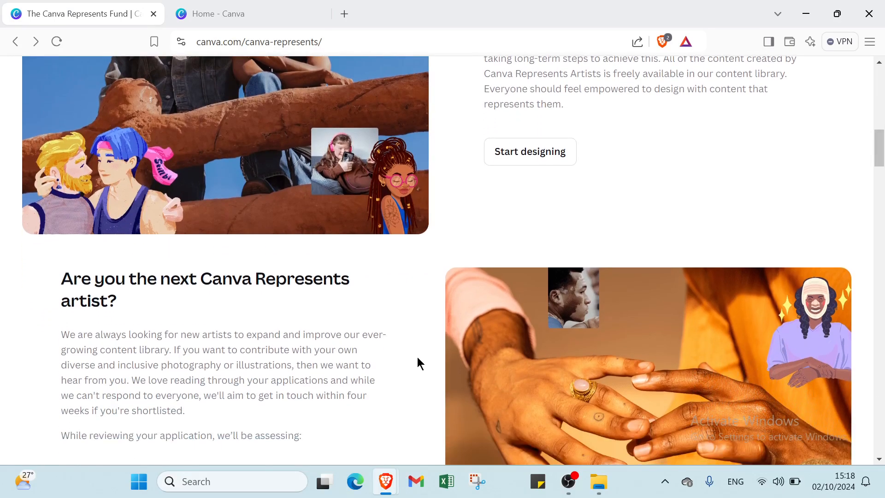
{"action": "scroll", "coordinate": [417, 359], "scroll_direction": "down", "scroll_amount": 1}
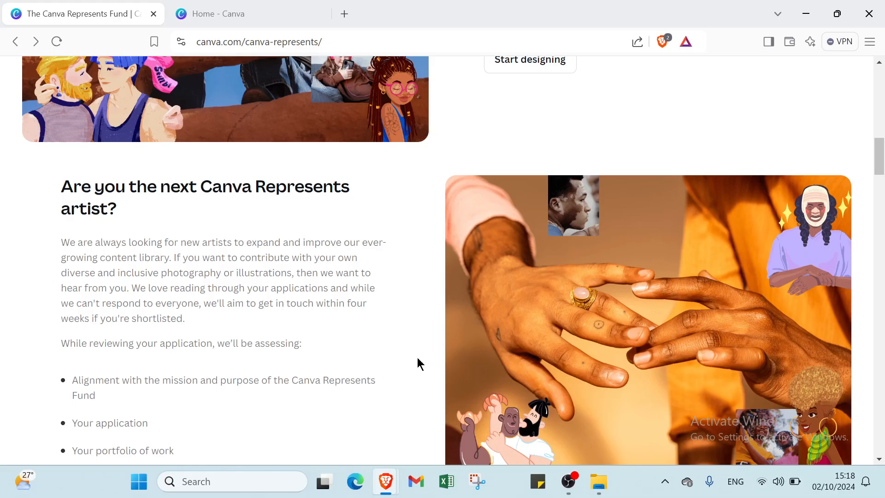
{"action": "scroll", "coordinate": [416, 357], "scroll_direction": "up", "scroll_amount": 15}
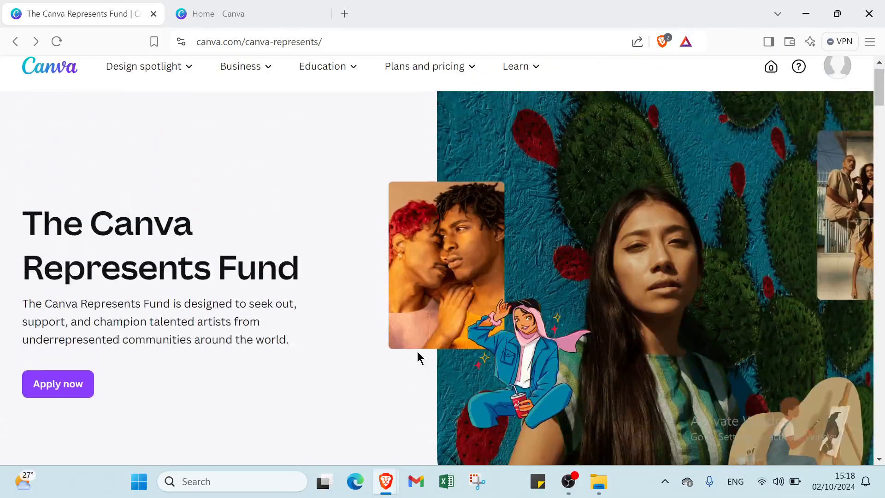
{"action": "scroll", "coordinate": [418, 357], "scroll_direction": "up", "scroll_amount": 1}
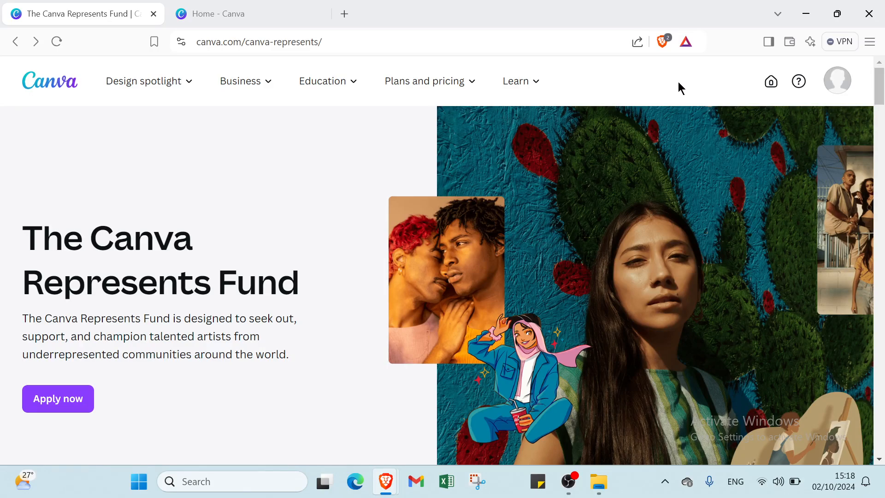
{"action": "left_click", "coordinate": [828, 91]}
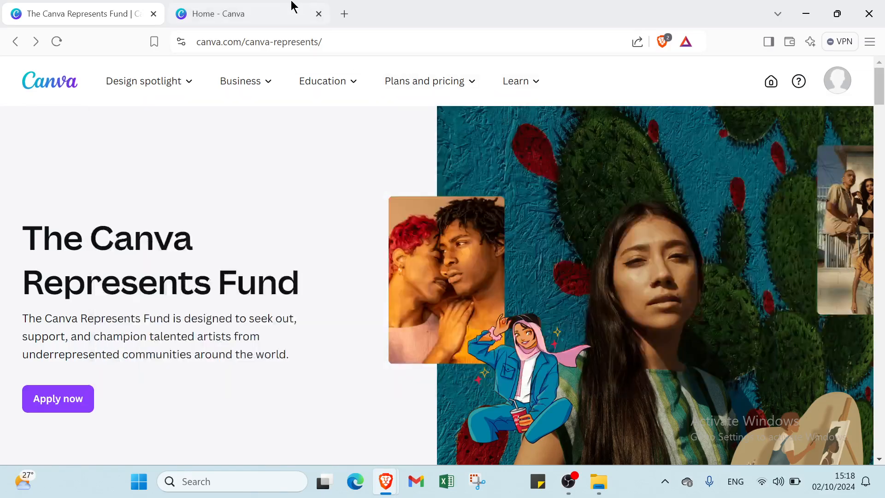
- Switch to the Canva home page and search Canva Templates for "short videos youtube"
{"action": "left_click", "coordinate": [277, 10]}
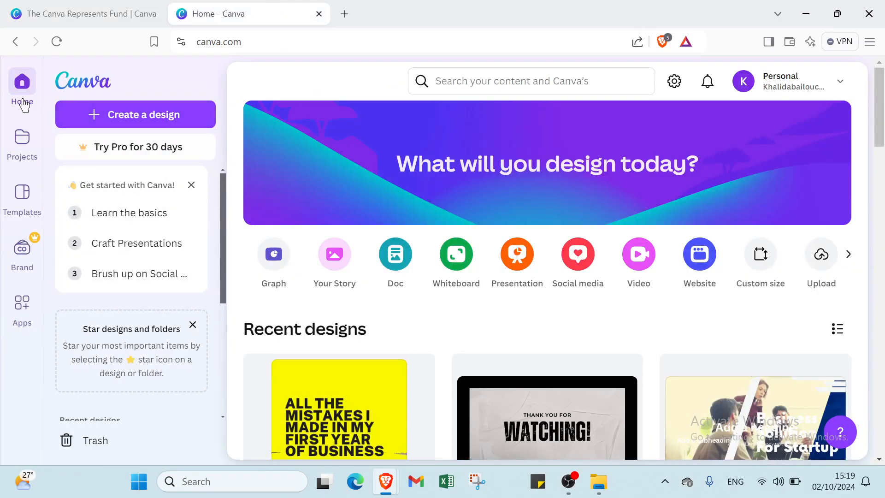
{"action": "left_click", "coordinate": [521, 87]}
{"action": "left_click", "coordinate": [493, 113]}
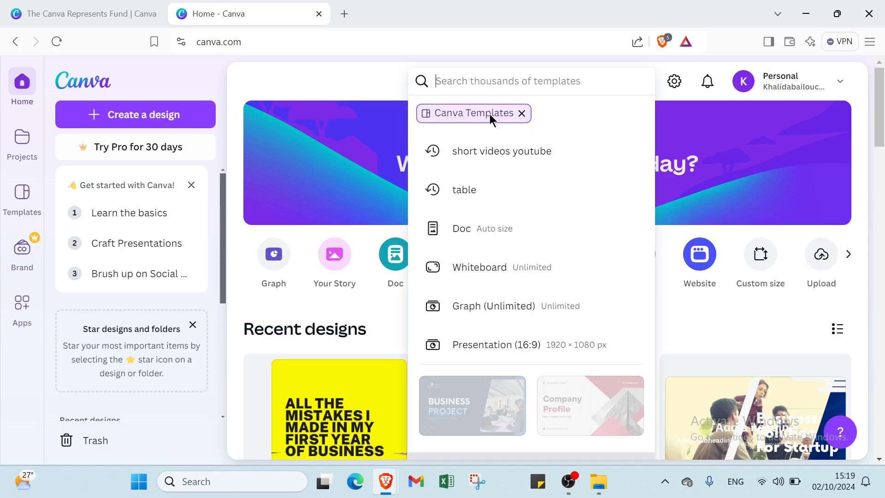
{"action": "left_click", "coordinate": [482, 150]}
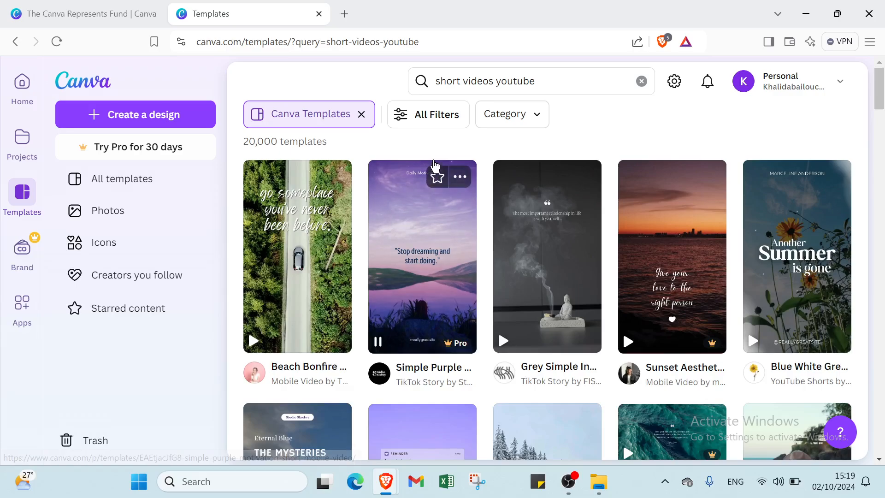
- Open all filters for the template results and review the subcategories of the Business category
{"action": "left_click", "coordinate": [429, 119]}
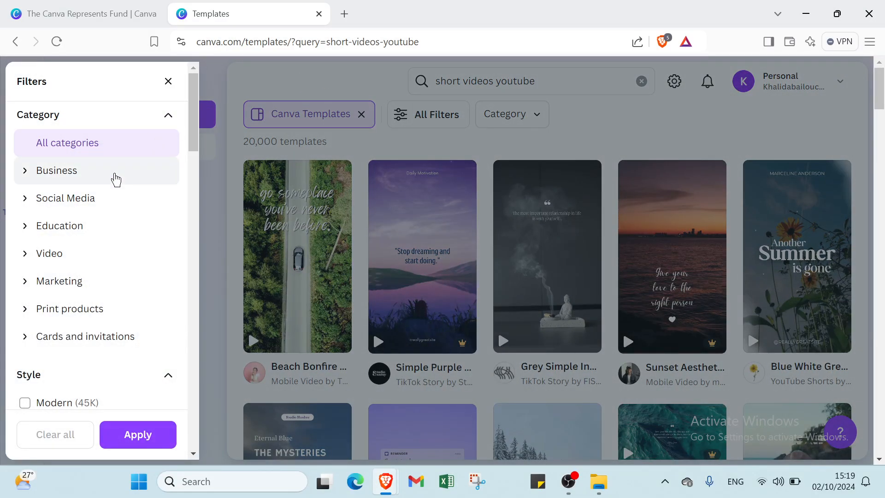
{"action": "left_click", "coordinate": [114, 178]}
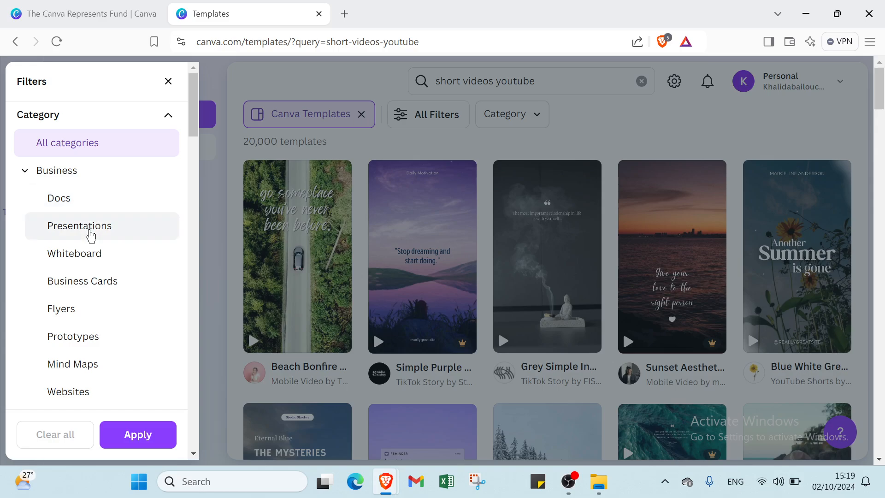
{"action": "scroll", "coordinate": [69, 260], "scroll_direction": "down", "scroll_amount": 1}
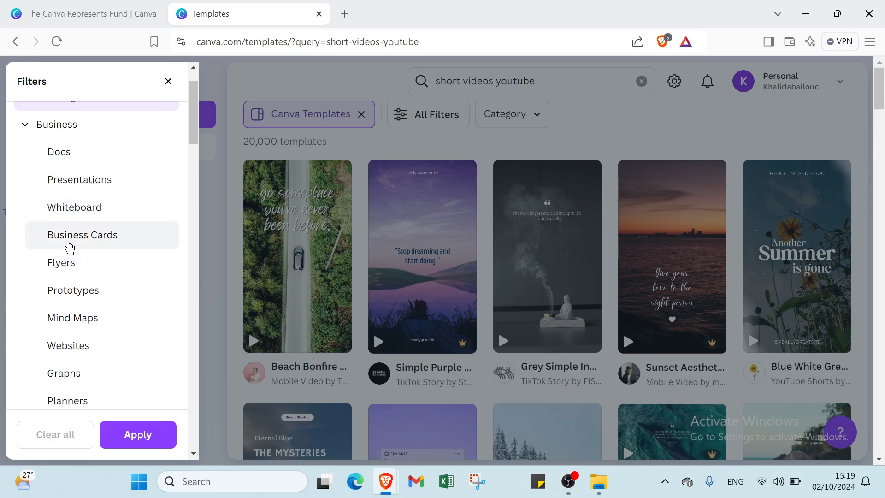
{"action": "scroll", "coordinate": [69, 248], "scroll_direction": "down", "scroll_amount": 1}
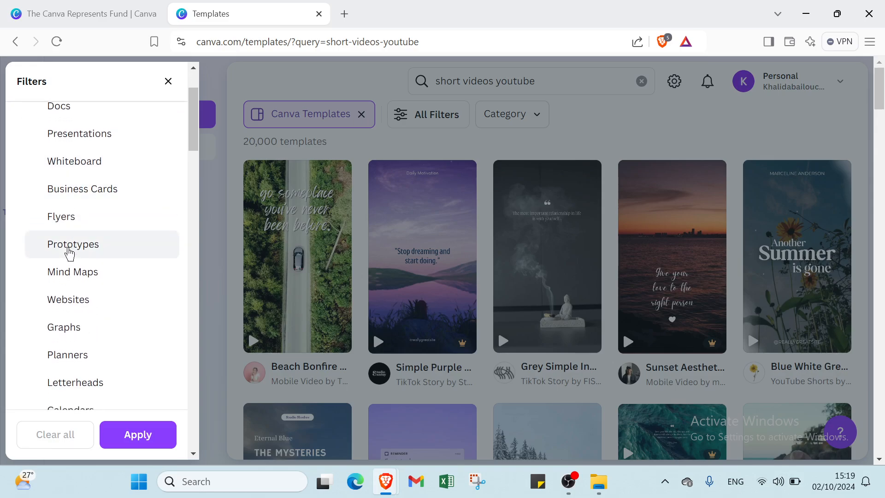
{"action": "scroll", "coordinate": [69, 253], "scroll_direction": "down", "scroll_amount": 1}
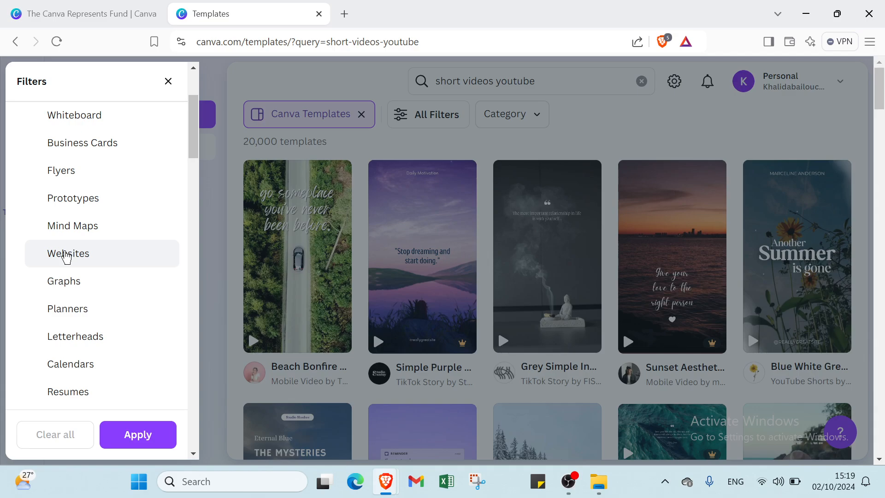
{"action": "scroll", "coordinate": [66, 256], "scroll_direction": "down", "scroll_amount": 6}
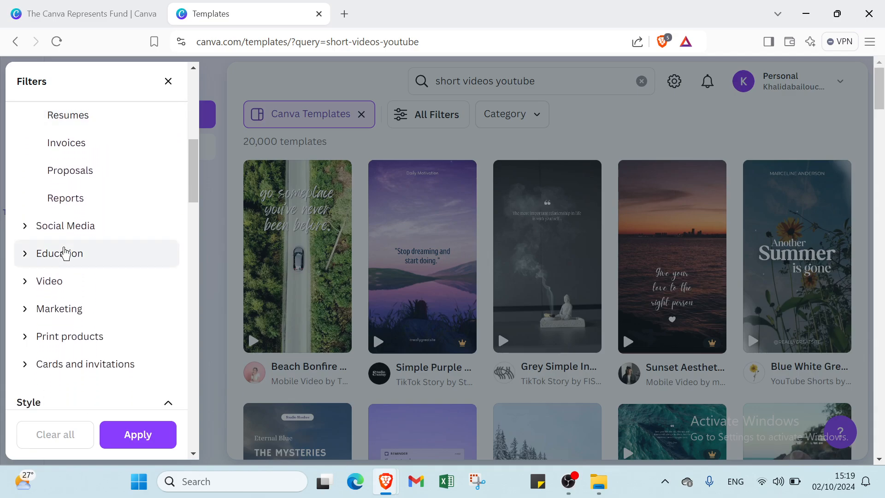
- Expand the Social Media category in the filters and review its template types
{"action": "left_click", "coordinate": [61, 237]}
{"action": "scroll", "coordinate": [61, 238], "scroll_direction": "down", "scroll_amount": 5}
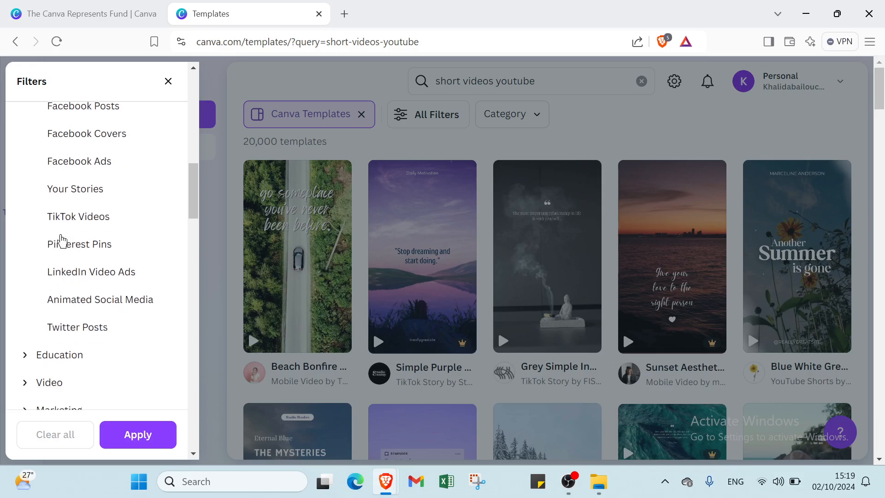
{"action": "scroll", "coordinate": [61, 239], "scroll_direction": "up", "scroll_amount": 3}
{"action": "scroll", "coordinate": [71, 150], "scroll_direction": "down", "scroll_amount": 1}
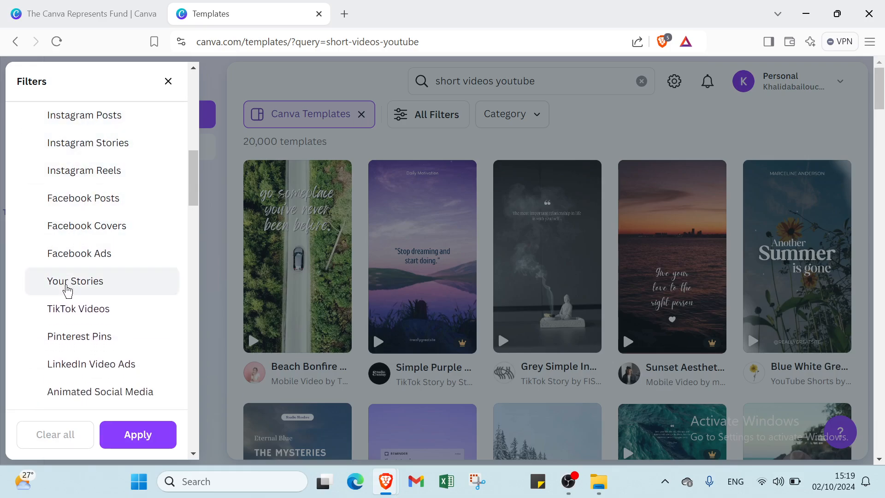
{"action": "scroll", "coordinate": [71, 309], "scroll_direction": "down", "scroll_amount": 2}
{"action": "scroll", "coordinate": [75, 267], "scroll_direction": "down", "scroll_amount": 3}
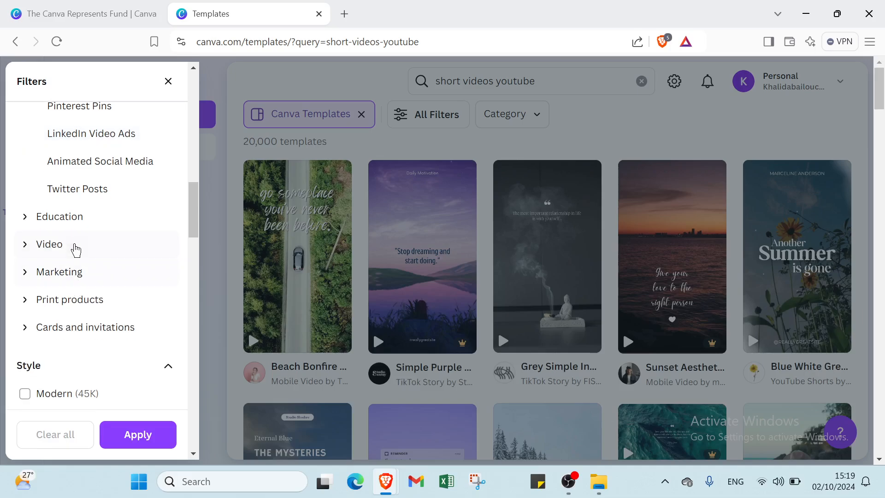
- Expand the Education and Video categories in the filters and review their subcategories
{"action": "left_click", "coordinate": [73, 226]}
{"action": "scroll", "coordinate": [75, 240], "scroll_direction": "down", "scroll_amount": 1}
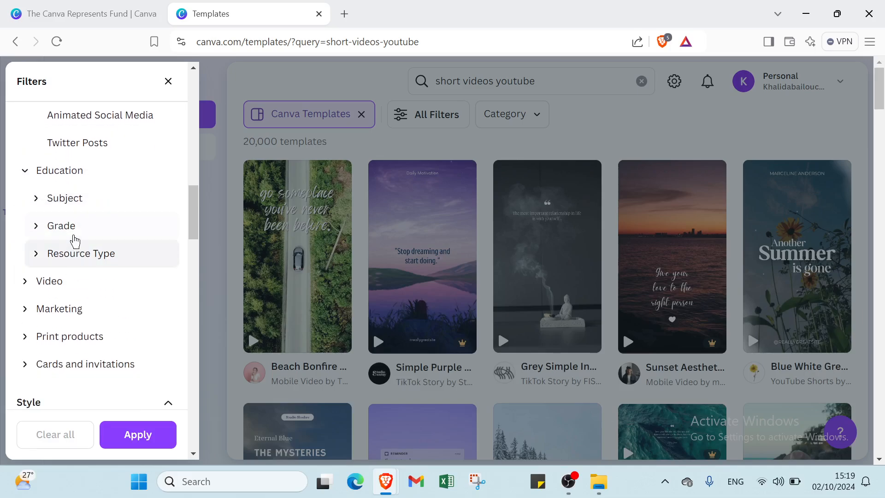
{"action": "left_click", "coordinate": [83, 280]}
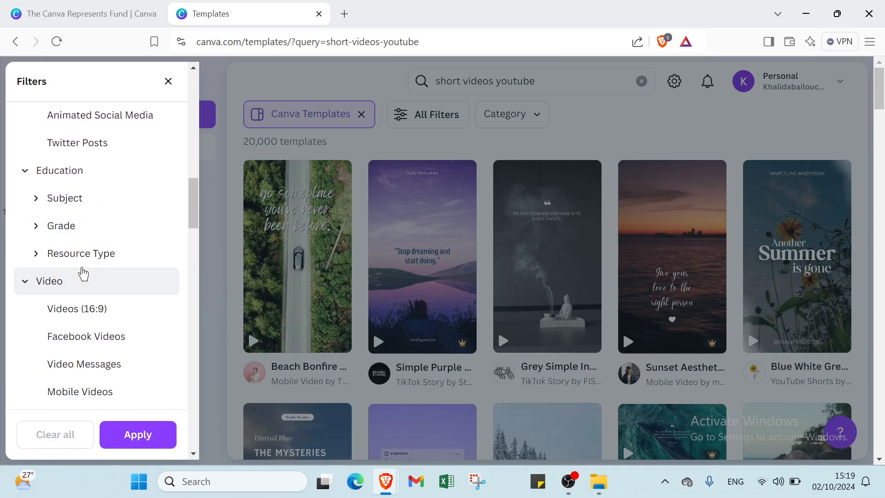
{"action": "scroll", "coordinate": [82, 274], "scroll_direction": "down", "scroll_amount": 3}
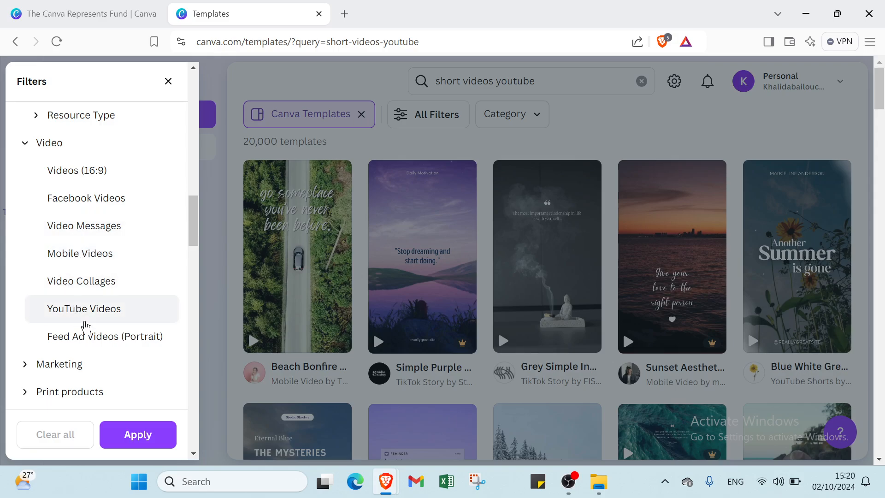
{"action": "scroll", "coordinate": [89, 342], "scroll_direction": "down", "scroll_amount": 1}
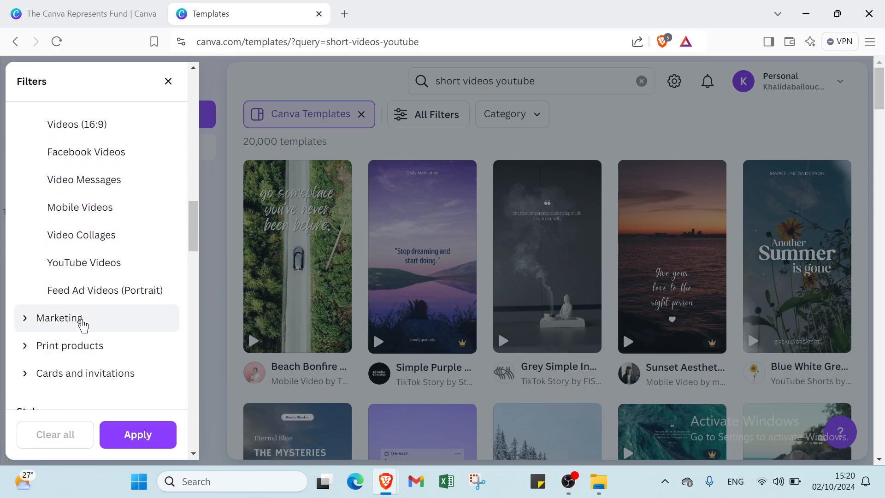
{"action": "scroll", "coordinate": [77, 318], "scroll_direction": "down", "scroll_amount": 1}
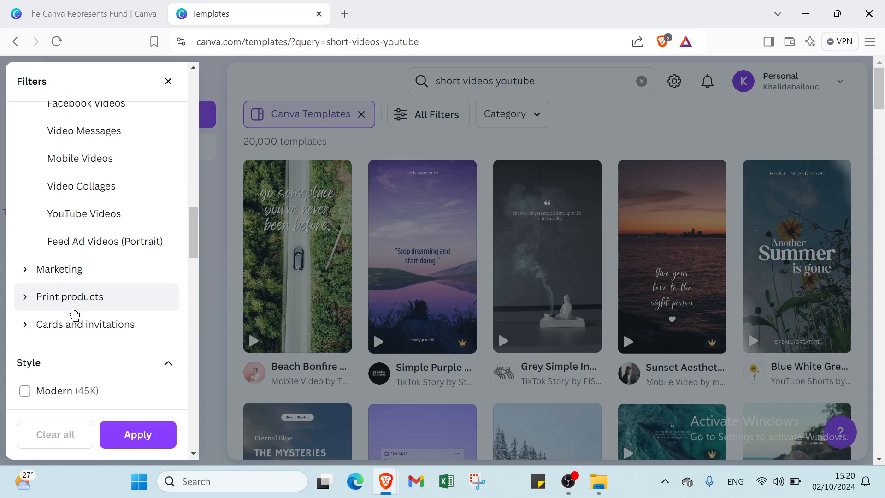
- Review the remaining filter groups for style, theme, language, feature, grade and subject
{"action": "scroll", "coordinate": [71, 304], "scroll_direction": "down", "scroll_amount": 1}
{"action": "scroll", "coordinate": [76, 299], "scroll_direction": "down", "scroll_amount": 2}
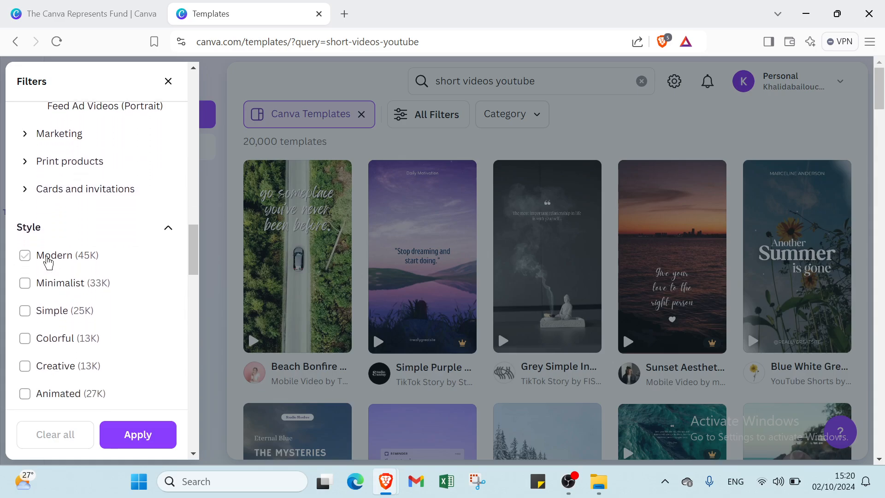
{"action": "scroll", "coordinate": [126, 258], "scroll_direction": "down", "scroll_amount": 2}
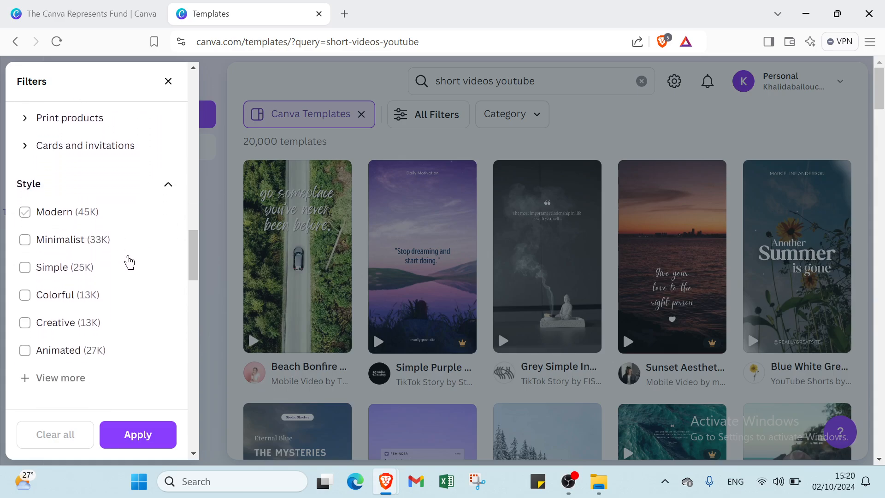
{"action": "scroll", "coordinate": [47, 253], "scroll_direction": "down", "scroll_amount": 7}
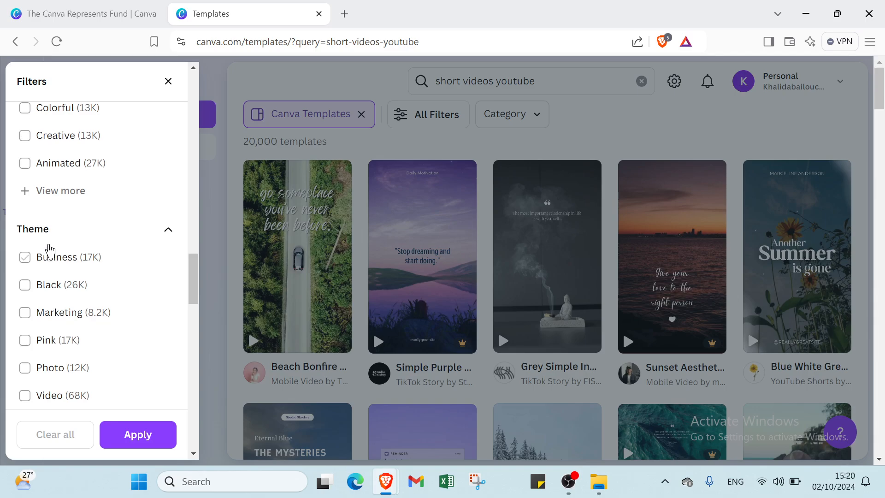
{"action": "scroll", "coordinate": [49, 249], "scroll_direction": "down", "scroll_amount": 2}
{"action": "scroll", "coordinate": [56, 257], "scroll_direction": "down", "scroll_amount": 2}
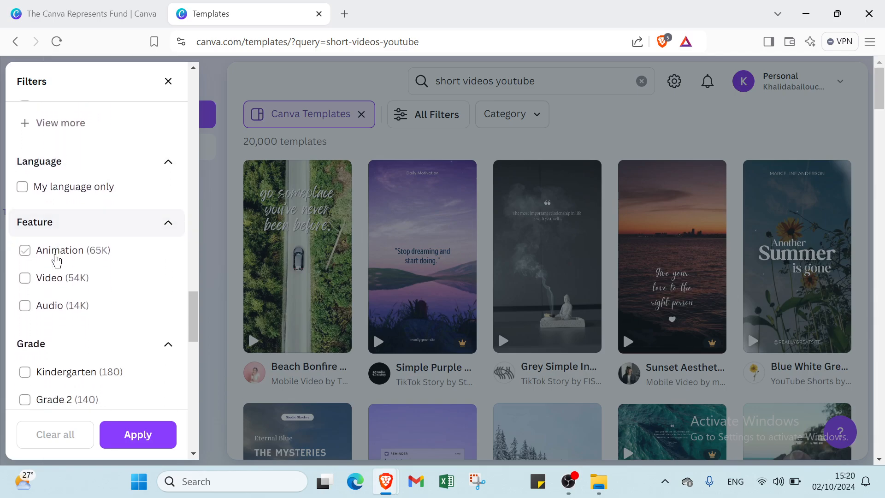
{"action": "scroll", "coordinate": [55, 258], "scroll_direction": "down", "scroll_amount": 12}
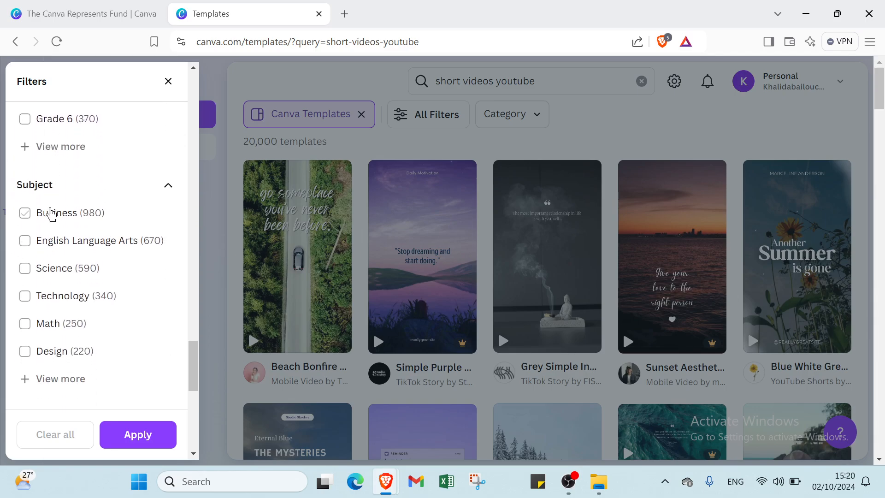
- Filter the short YouTube video templates by the Free price option and browse the results
{"action": "scroll", "coordinate": [52, 212], "scroll_direction": "down", "scroll_amount": 6}
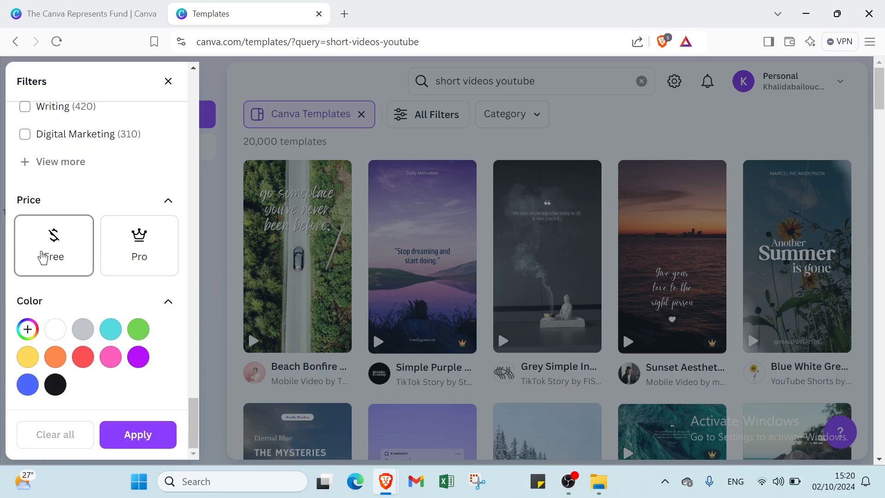
{"action": "left_click", "coordinate": [43, 258]}
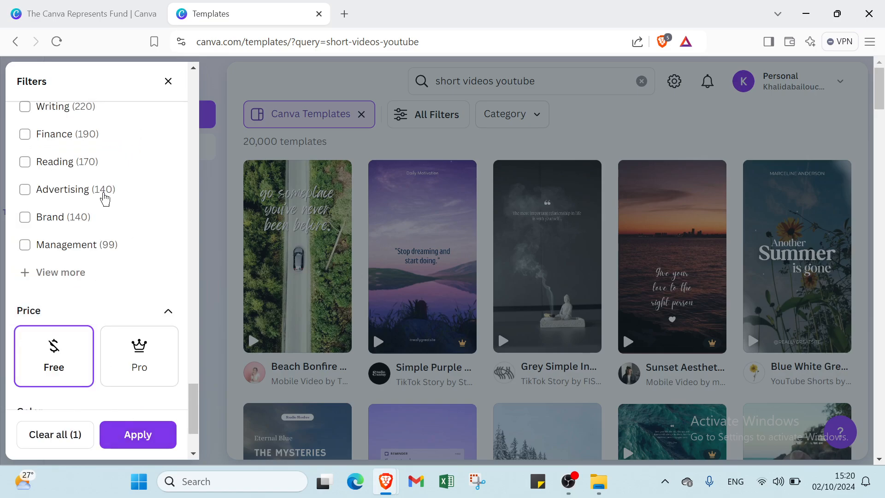
{"action": "left_click", "coordinate": [130, 435]}
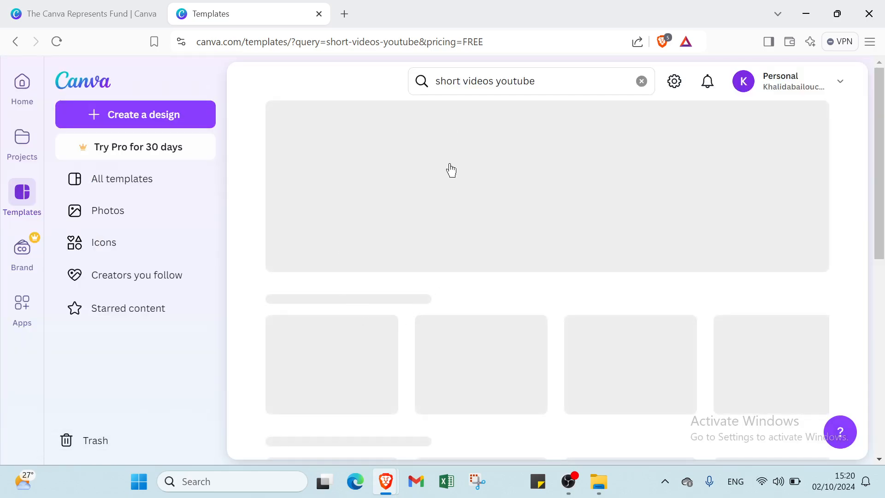
{"action": "scroll", "coordinate": [493, 202], "scroll_direction": "down", "scroll_amount": 5}
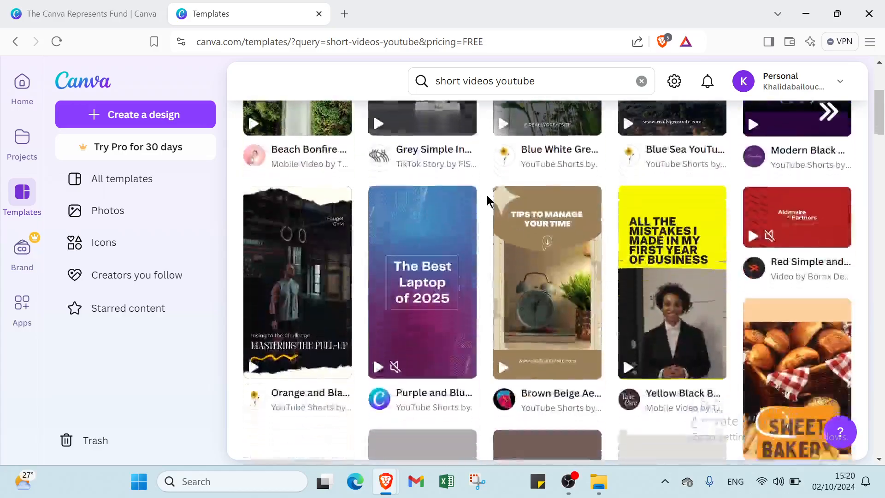
{"action": "scroll", "coordinate": [490, 202], "scroll_direction": "up", "scroll_amount": 5}
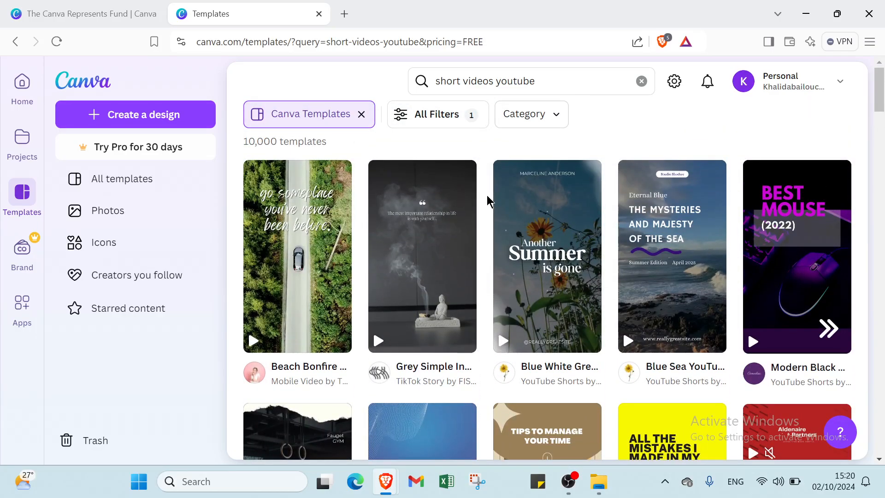
- Create a design from the free Beach Bonfire travel video quote template in the results
{"action": "mouse_move", "coordinate": [489, 219]}
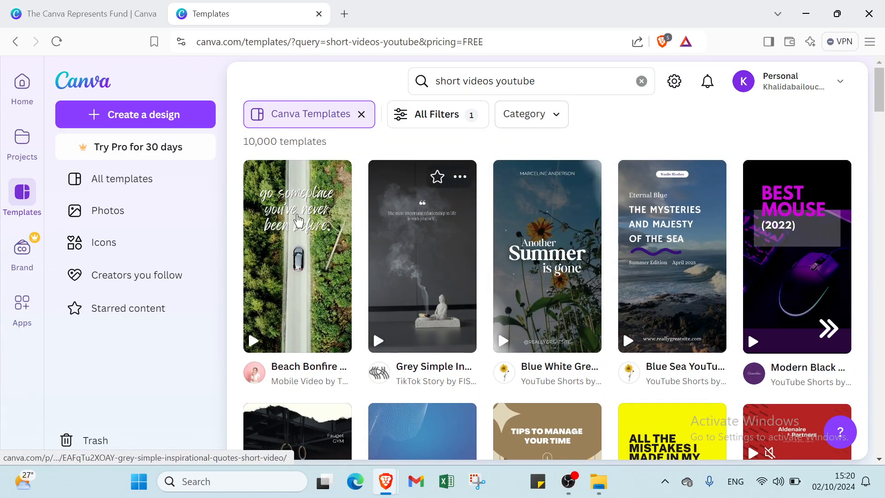
{"action": "mouse_move", "coordinate": [421, 220]}
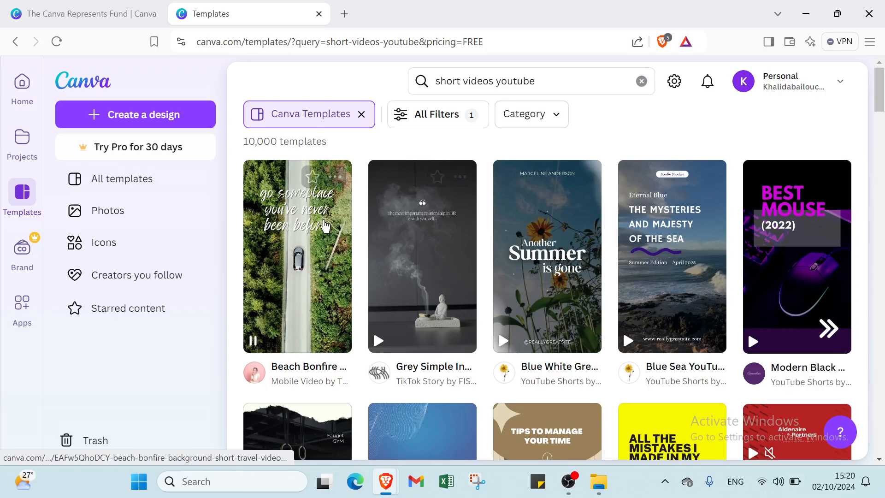
{"action": "left_click", "coordinate": [326, 227]}
{"action": "left_click", "coordinate": [622, 223]}
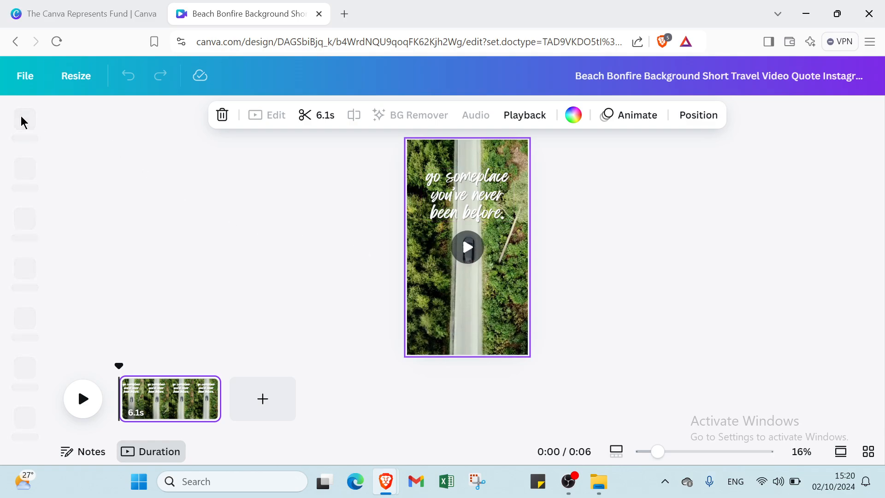
- Play the template video to preview its animation
{"action": "left_click", "coordinate": [469, 249]}
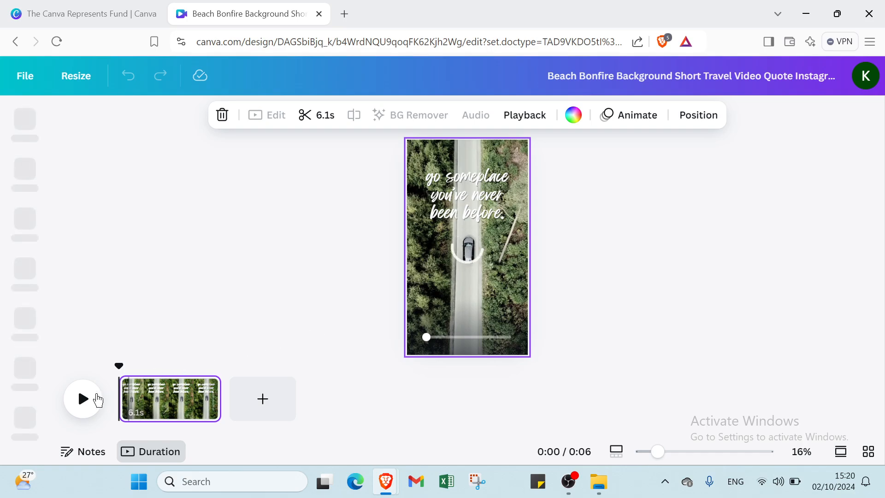
{"action": "left_click", "coordinate": [86, 399]}
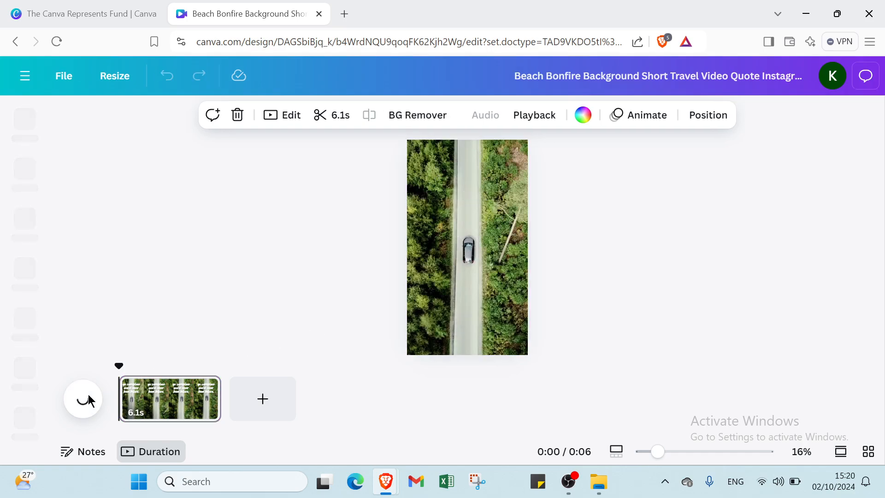
{"action": "left_click", "coordinate": [457, 263]}
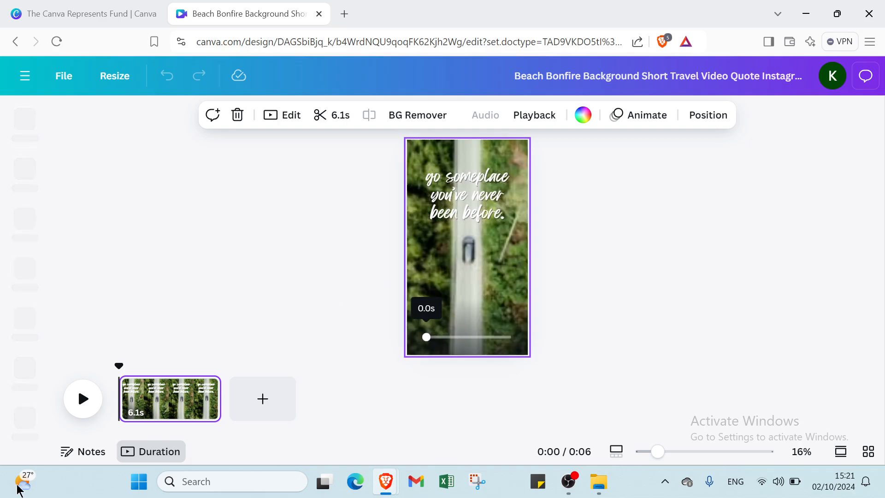
{"action": "left_click", "coordinate": [88, 403]}
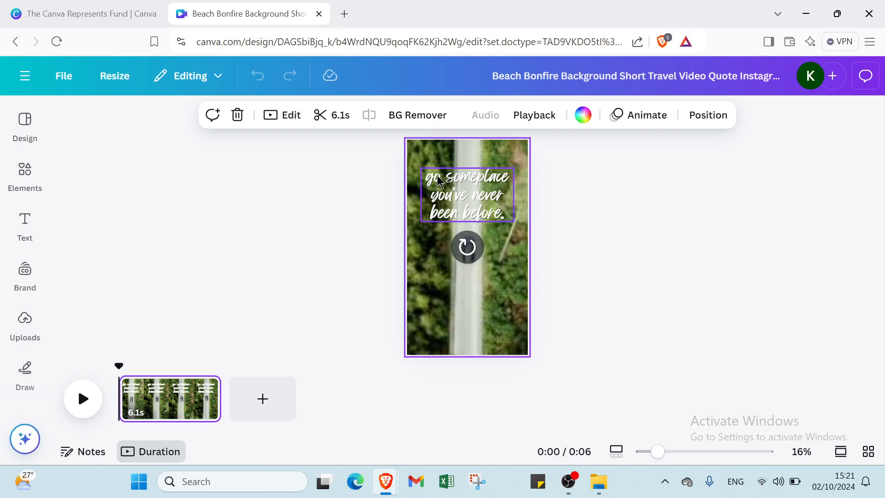
- Undo the deletion of the background video and delete only the quote text box above the road
{"action": "key", "text": "Delete"}
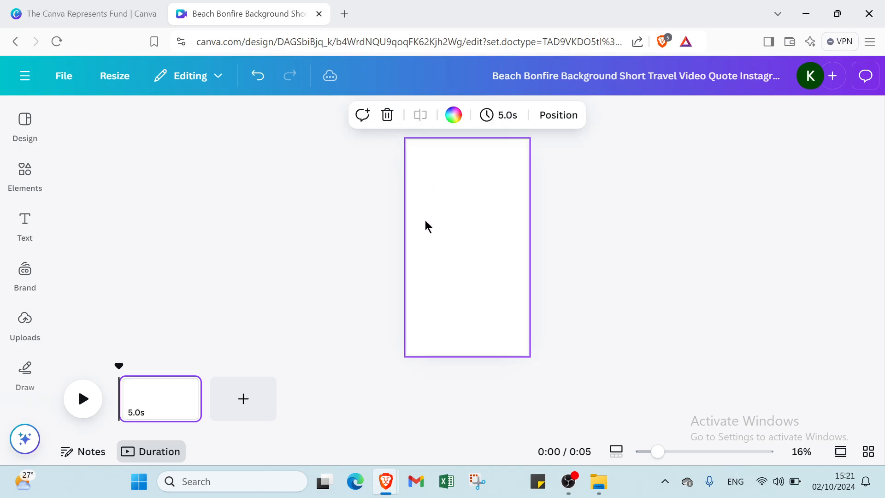
{"action": "left_click", "coordinate": [257, 76]}
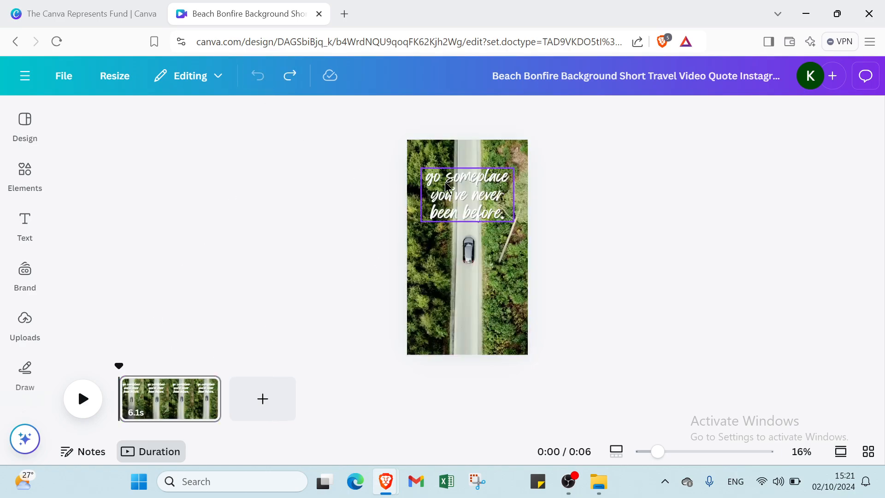
{"action": "left_click", "coordinate": [447, 180]}
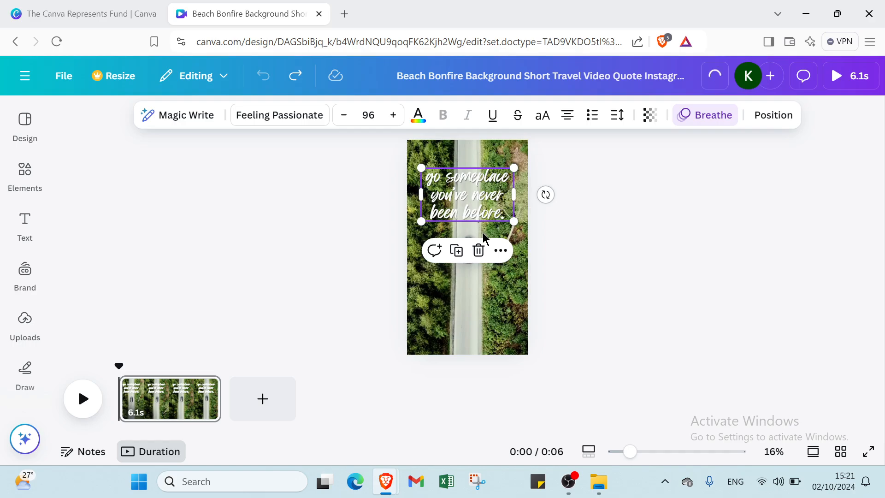
{"action": "left_click", "coordinate": [478, 250]}
{"action": "left_click", "coordinate": [437, 156]}
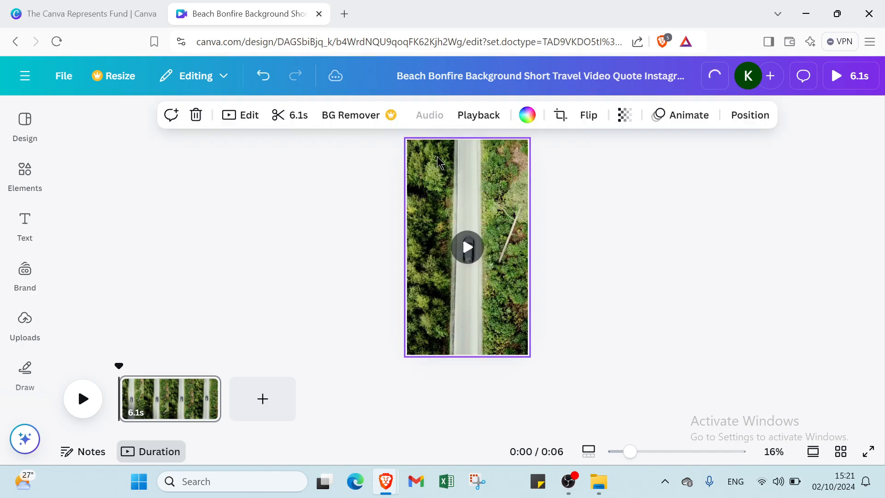
- Add a default heading over the video and open its text for editing
{"action": "left_click", "coordinate": [25, 221]}
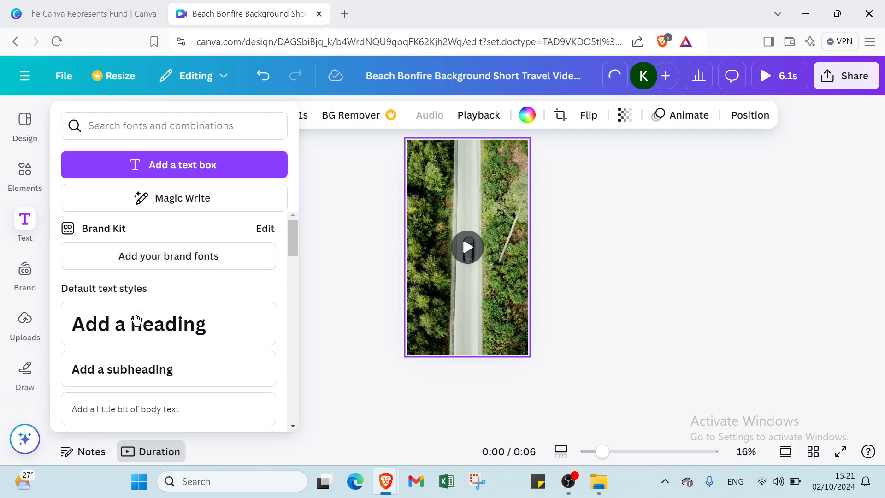
{"action": "left_click", "coordinate": [136, 318]}
{"action": "double_click", "coordinate": [460, 239]}
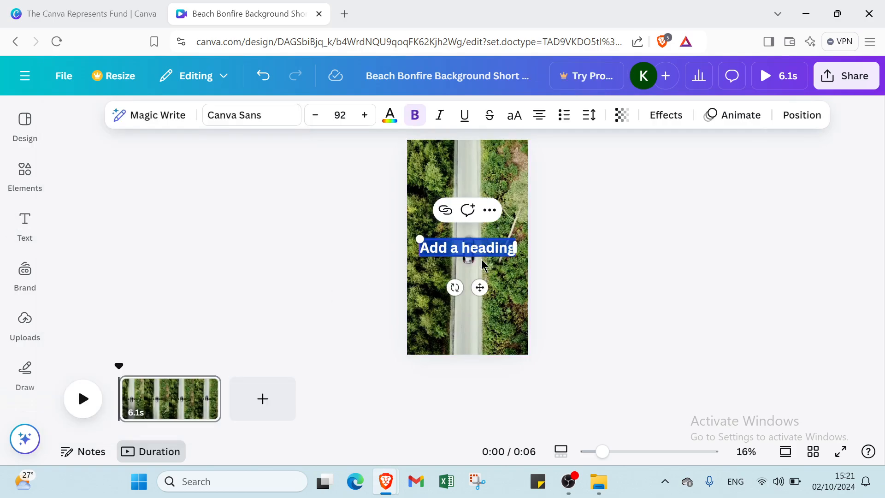
- Delete the placeholder wording "Add a headin" from the new heading
{"action": "left_click", "coordinate": [477, 243]}
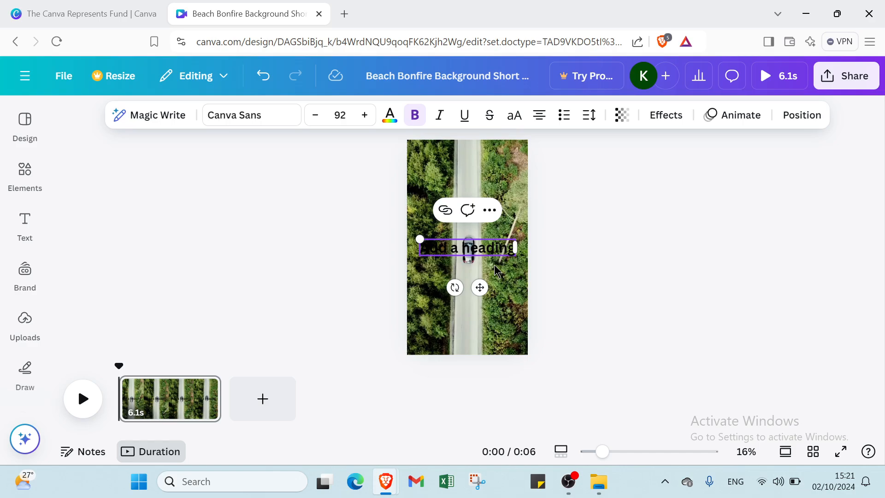
{"action": "left_click", "coordinate": [489, 250]}
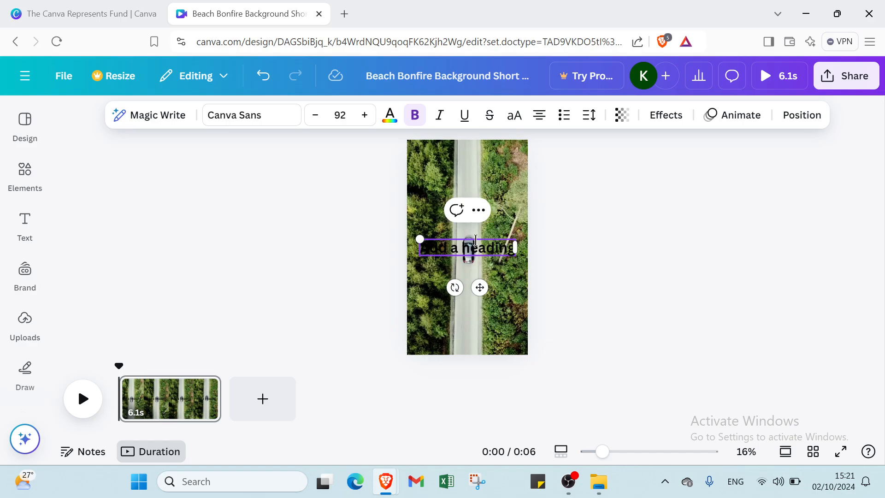
{"action": "double_click", "coordinate": [469, 246]}
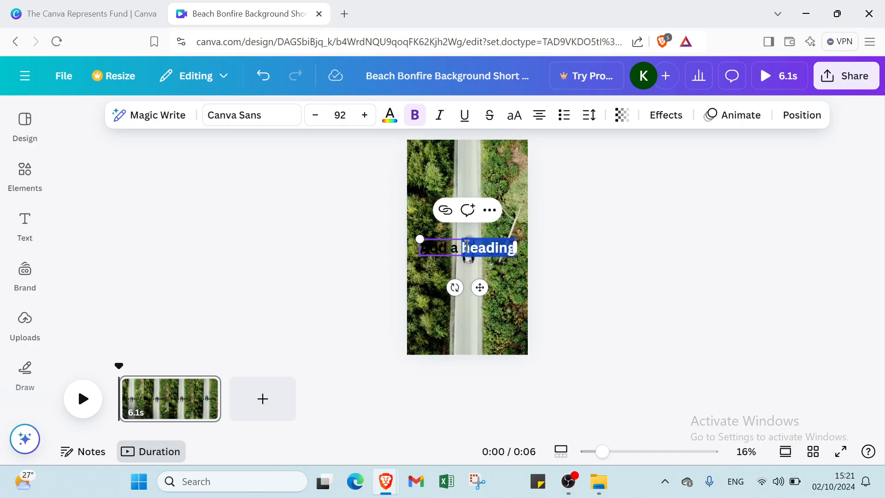
{"action": "double_click", "coordinate": [443, 247]}
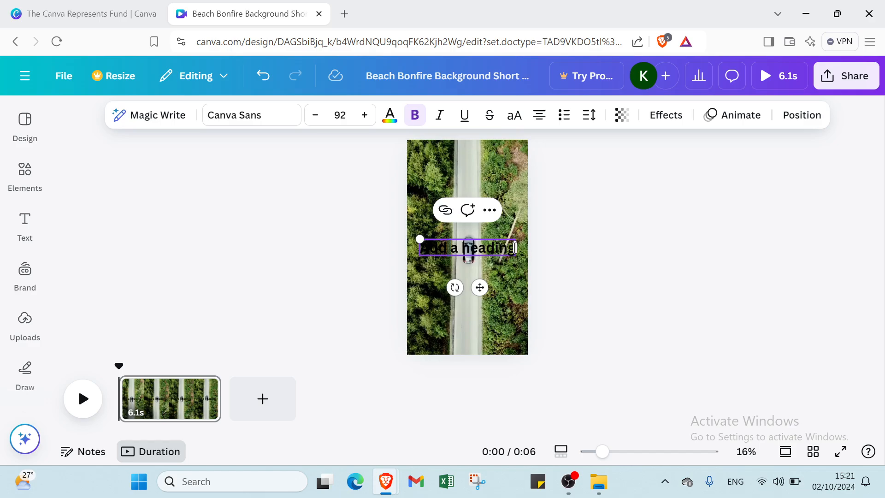
{"action": "left_click", "coordinate": [485, 256]}
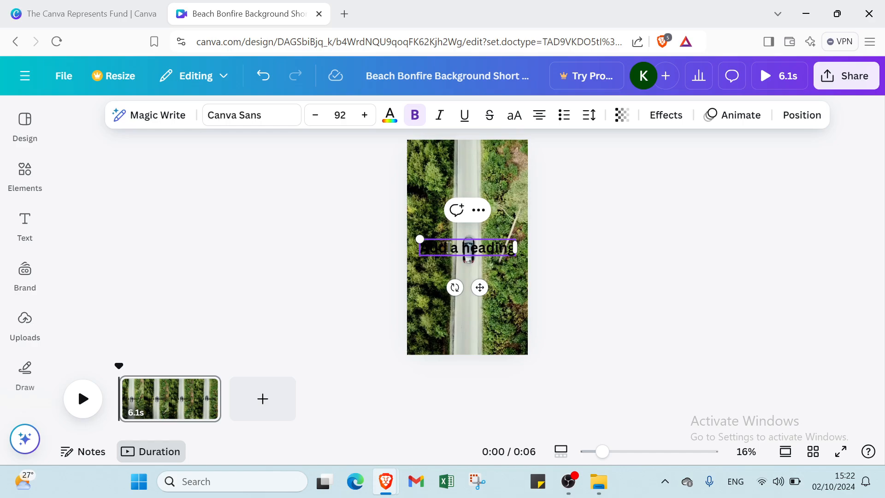
{"action": "left_click_drag", "start_coordinate": [456, 247], "coordinate": [419, 247]}
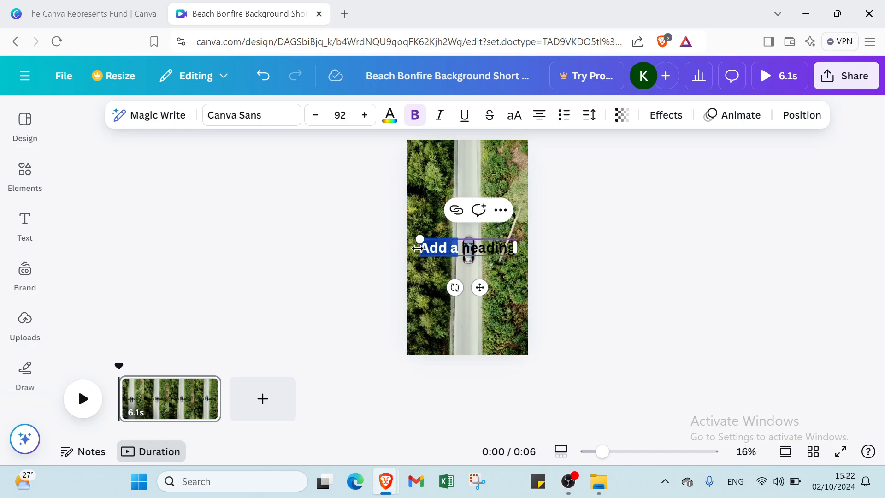
{"action": "key", "text": "BackSpace"}
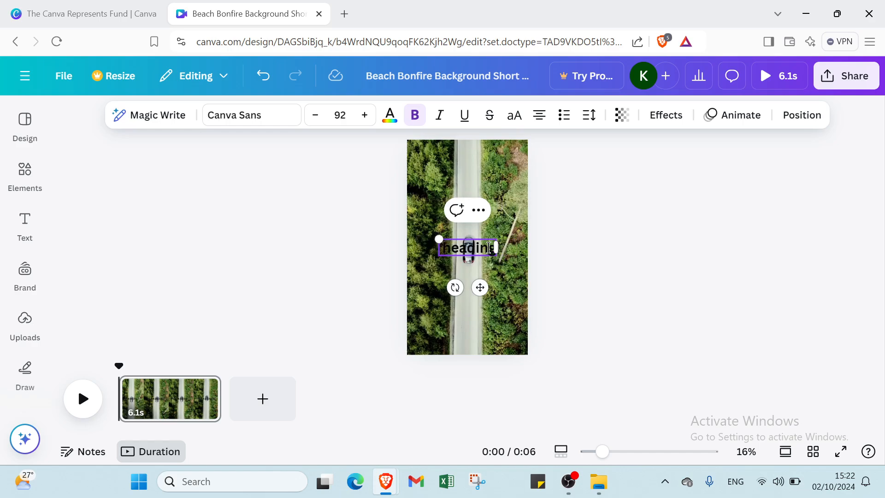
{"action": "left_click_drag", "start_coordinate": [493, 249], "coordinate": [441, 251]}
{"action": "key", "text": "BackSpace"}
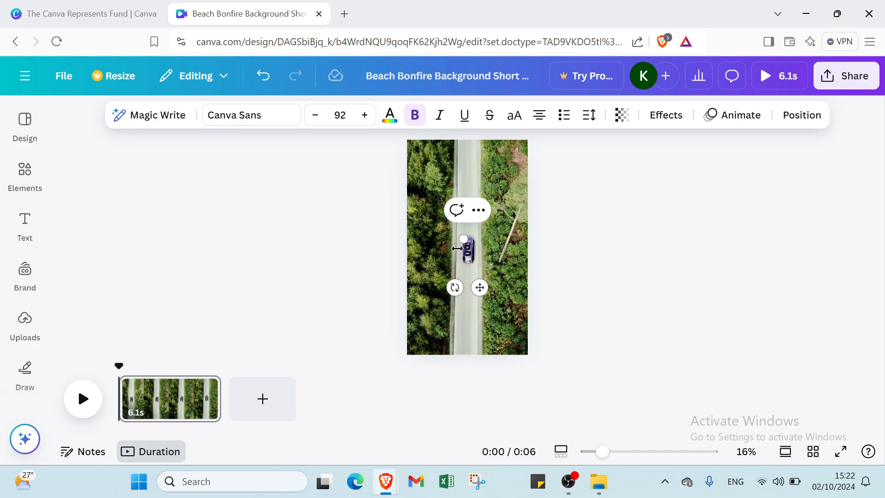
- Widen the heading's text box and move it to the upper part of the video page
{"action": "left_click_drag", "start_coordinate": [457, 249], "coordinate": [461, 222]}
{"action": "left_click_drag", "start_coordinate": [468, 164], "coordinate": [468, 165]}
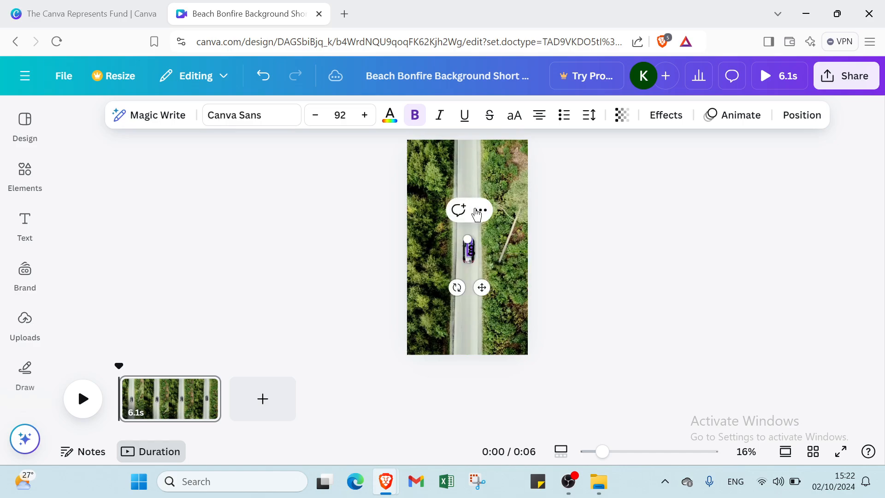
{"action": "left_click", "coordinate": [475, 248]}
{"action": "left_click_drag", "start_coordinate": [471, 249], "coordinate": [517, 166]}
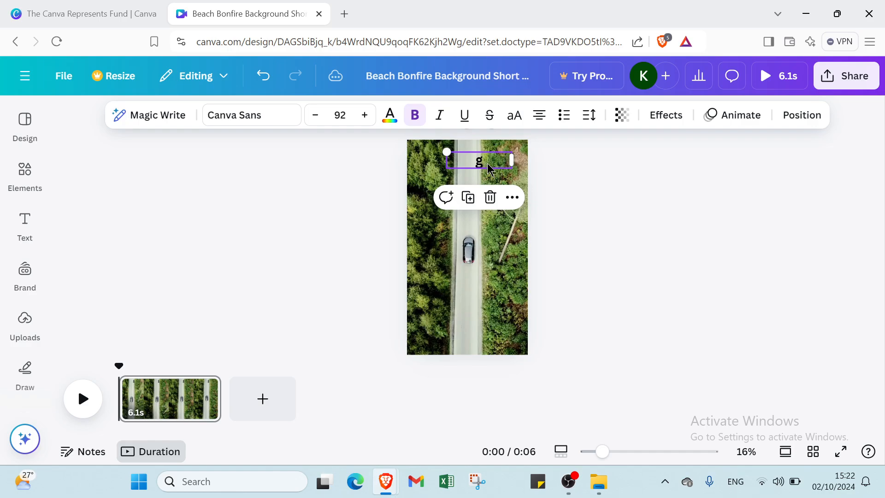
- Remove the leftover letter "g" from the heading and enlarge the text box to font size 131
{"action": "double_click", "coordinate": [488, 160]}
{"action": "key", "text": "BackSpace"}
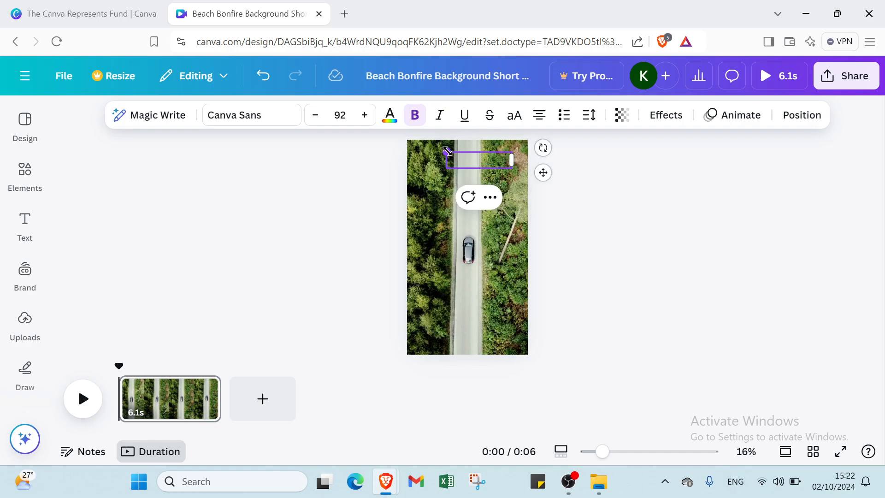
{"action": "left_click_drag", "start_coordinate": [447, 150], "coordinate": [419, 167]}
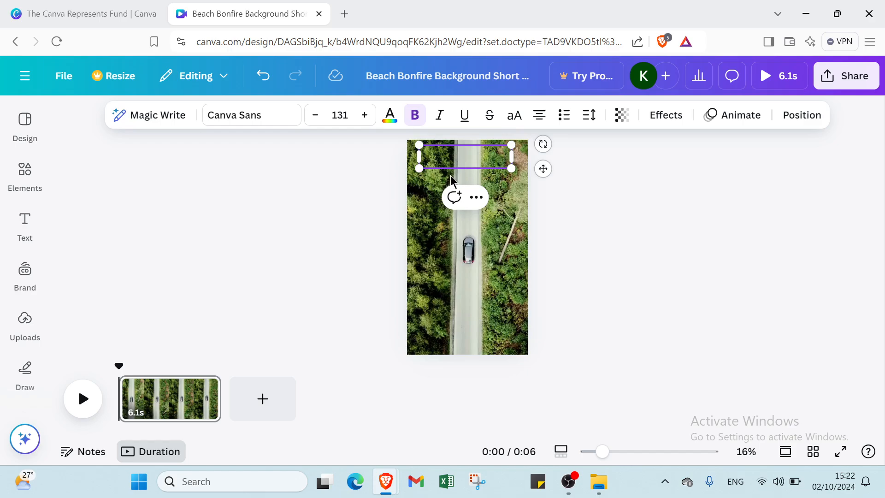
- Enter "be the one that hou have been" as the heading text and deselect the text box
{"action": "type", "text": "be the"}
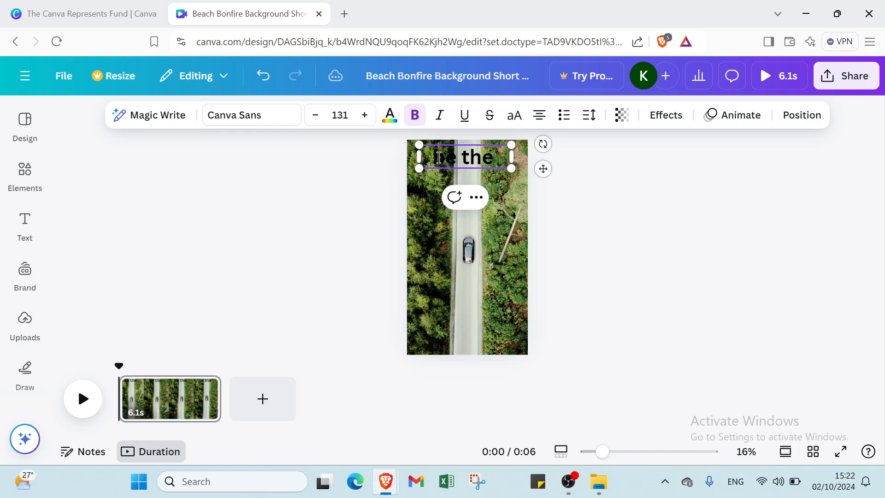
{"action": "type", "text": " one tha"}
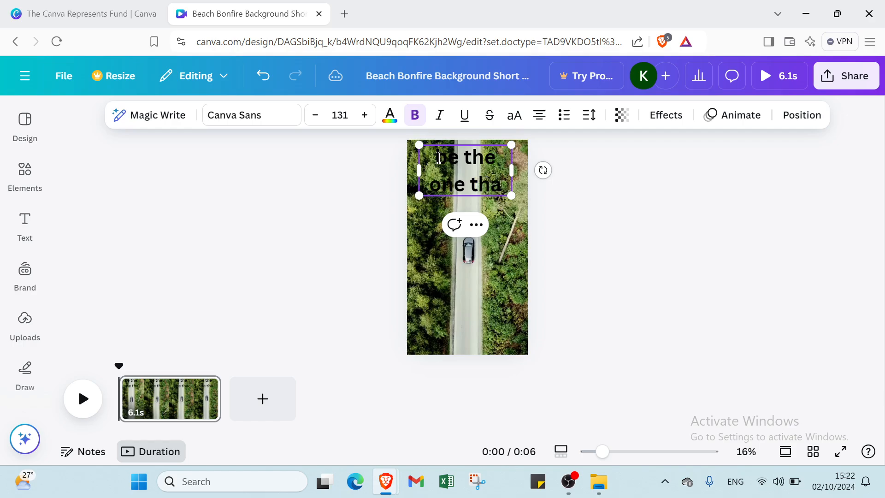
{"action": "type", "text": "t you hav"}
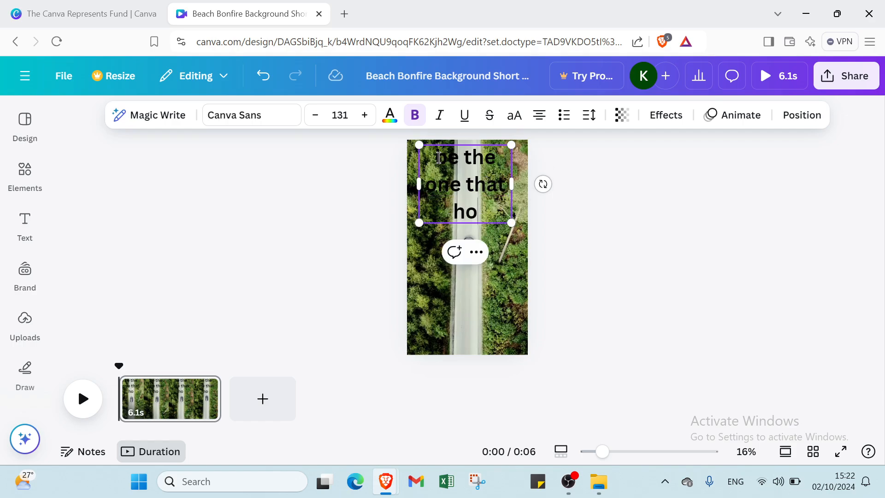
{"action": "type", "text": "e been"}
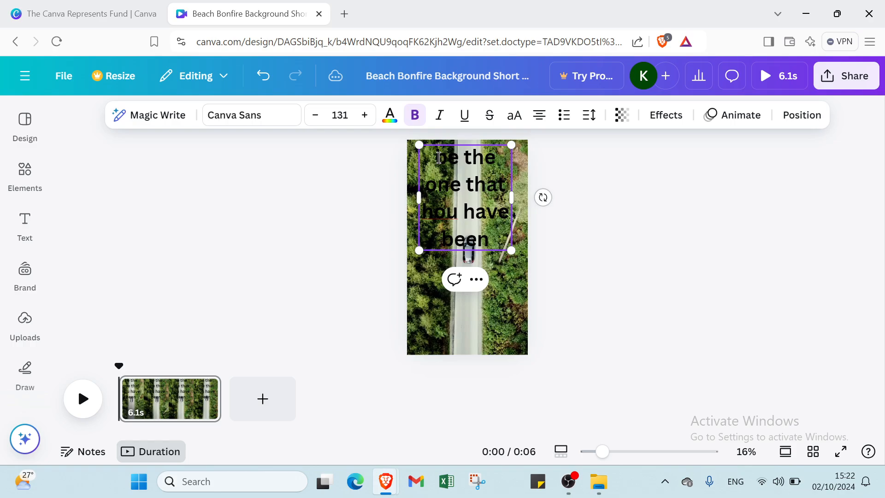
{"action": "left_click", "coordinate": [672, 256]}
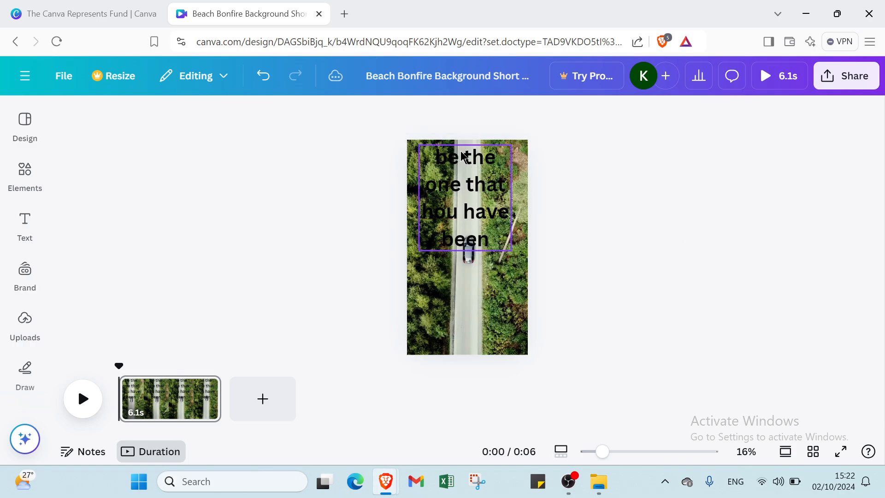
- Scale the heading's text box down to about half its size and raise the font size to 67.1
{"action": "left_click", "coordinate": [473, 248]}
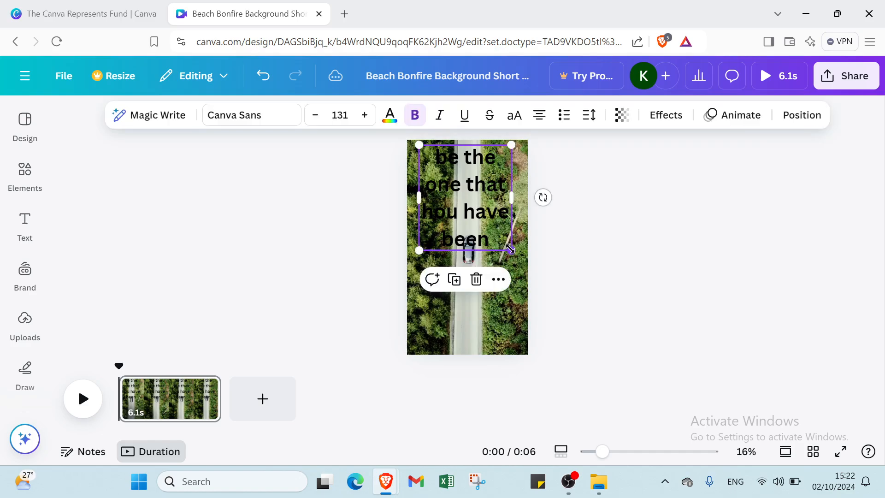
{"action": "left_click_drag", "start_coordinate": [511, 249], "coordinate": [479, 148]}
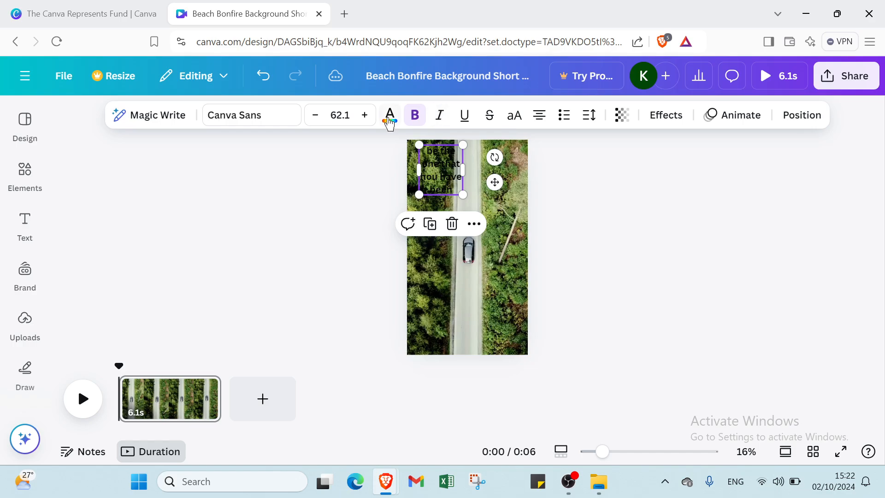
{"action": "left_click", "coordinate": [365, 117]}
{"action": "left_click", "coordinate": [365, 116]}
{"action": "left_click", "coordinate": [365, 116]}
{"action": "left_click", "coordinate": [365, 116]}
{"action": "left_click", "coordinate": [366, 117]}
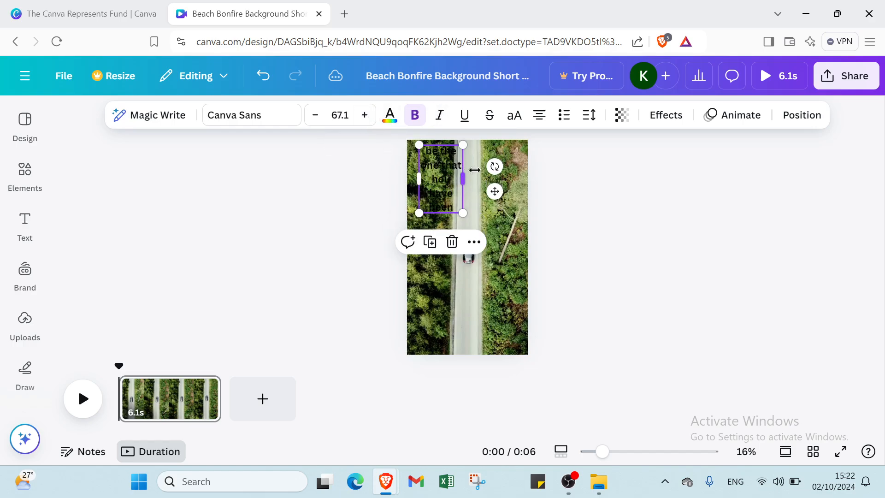
- Widen the heading's text box so the quote wraps onto two lines, and keep the box selected
{"action": "left_click_drag", "start_coordinate": [474, 170], "coordinate": [524, 156]}
{"action": "left_click", "coordinate": [588, 164]}
{"action": "left_click", "coordinate": [480, 152]}
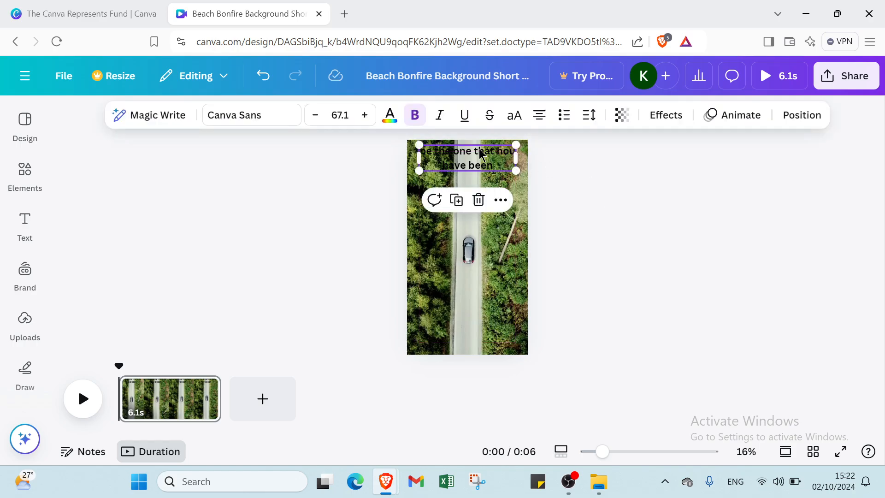
- Put the heading into text editing and bring up the default solid colors for its text color
{"action": "left_click", "coordinate": [479, 149]}
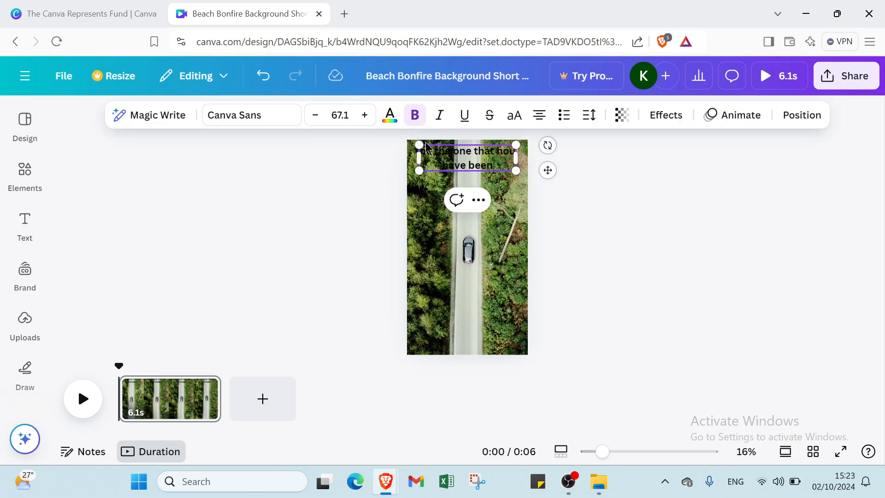
{"action": "left_click", "coordinate": [389, 115]}
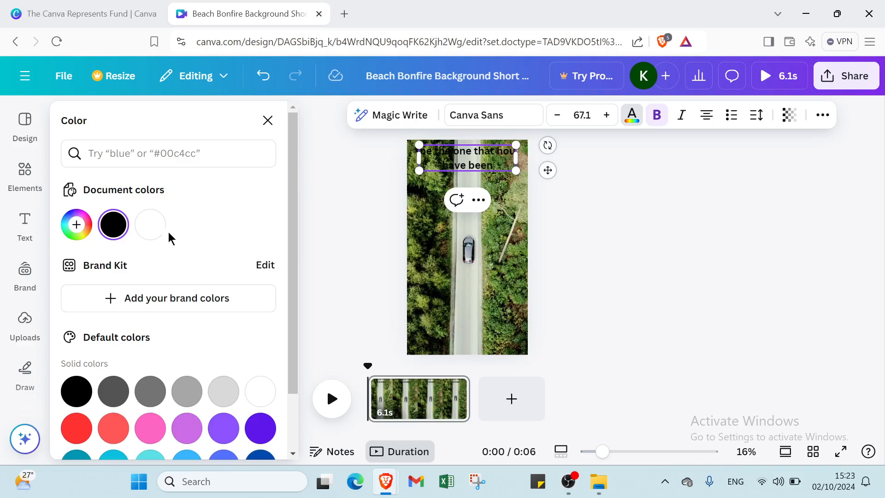
{"action": "scroll", "coordinate": [171, 393], "scroll_direction": "down", "scroll_amount": 2}
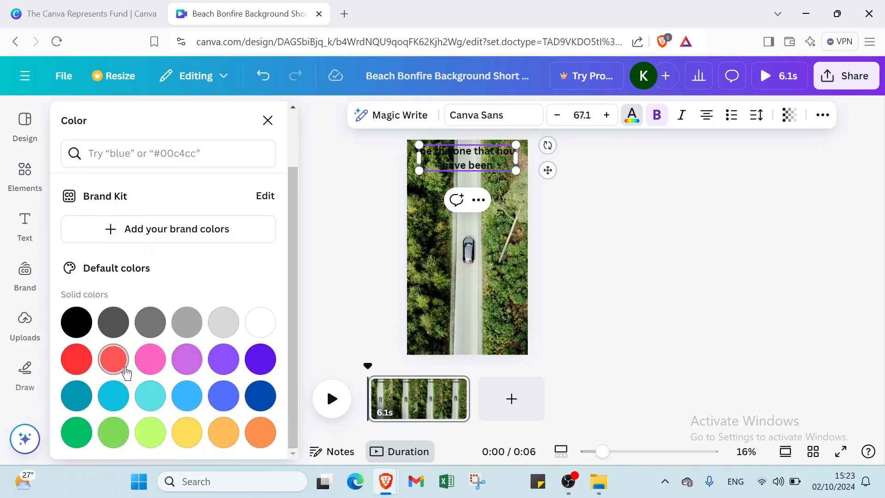
- Try white and purple as the heading's text color without highlighting any letters, and undo the color change
{"action": "left_click", "coordinate": [249, 332]}
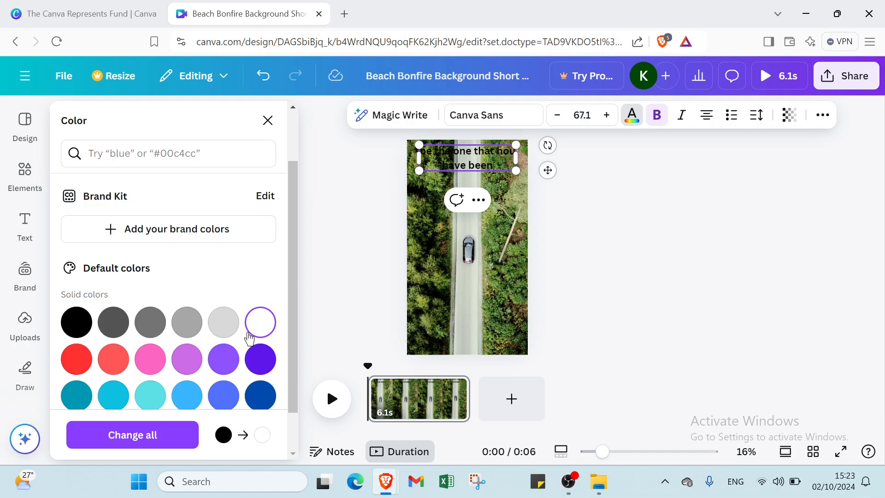
{"action": "left_click", "coordinate": [223, 357]}
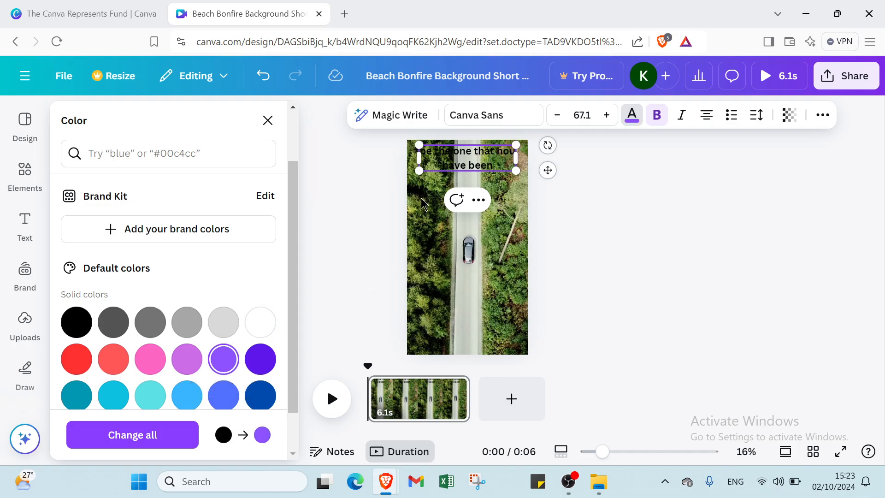
{"action": "key", "text": "ctrl+z"}
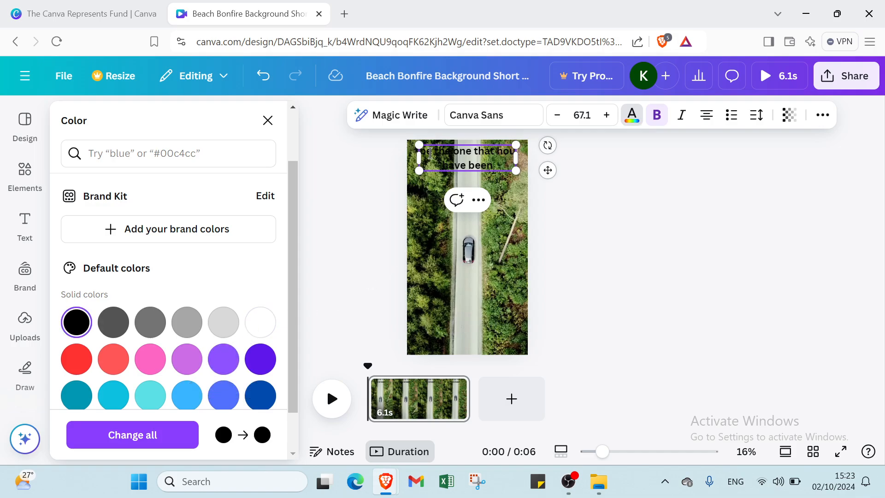
- Highlight the heading's wording from its second letter onward, color it purple and deselect the text box
{"action": "left_click_drag", "start_coordinate": [424, 154], "coordinate": [491, 160]}
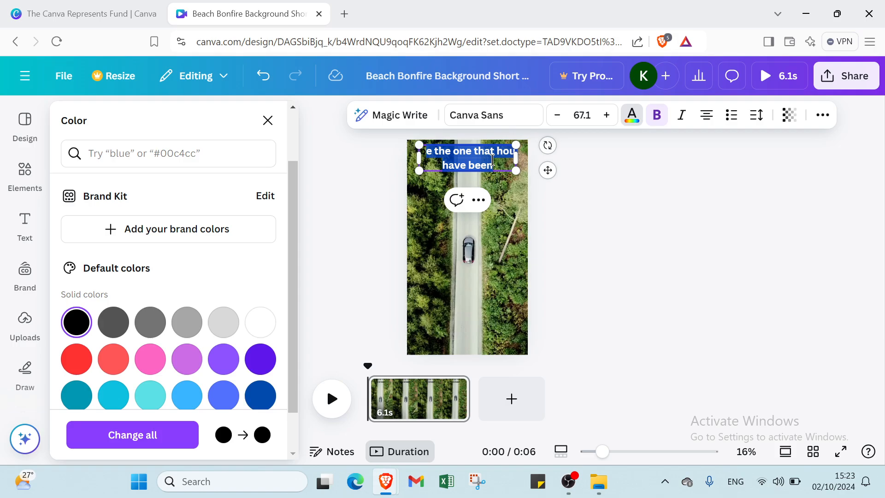
{"action": "key", "text": "BackSpace"}
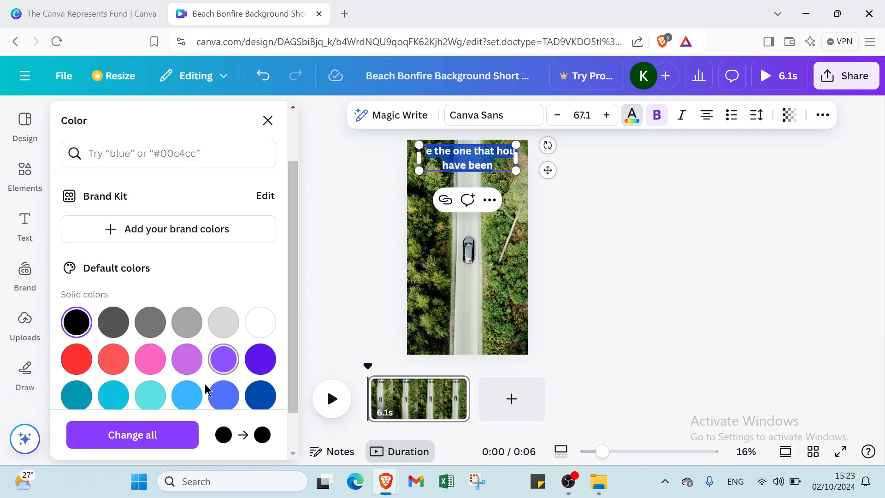
{"action": "left_click", "coordinate": [187, 395]}
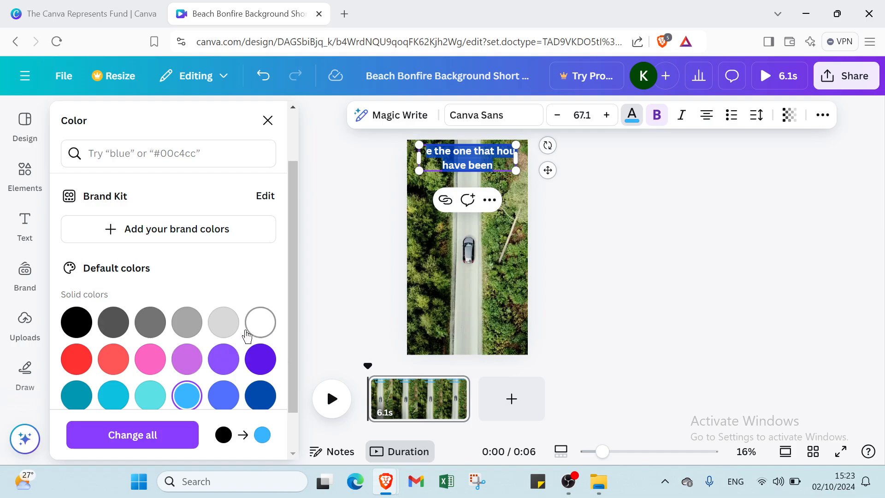
{"action": "left_click", "coordinate": [224, 359]}
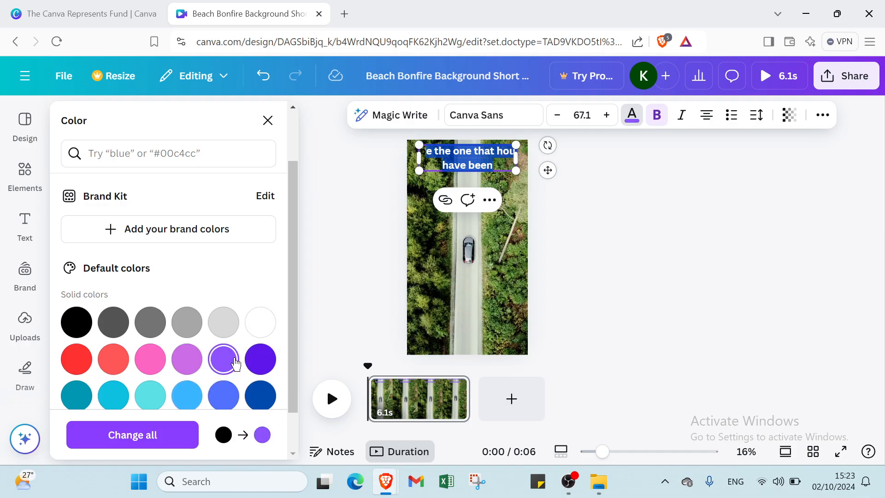
{"action": "left_click", "coordinate": [601, 289]}
{"action": "left_click", "coordinate": [600, 285]}
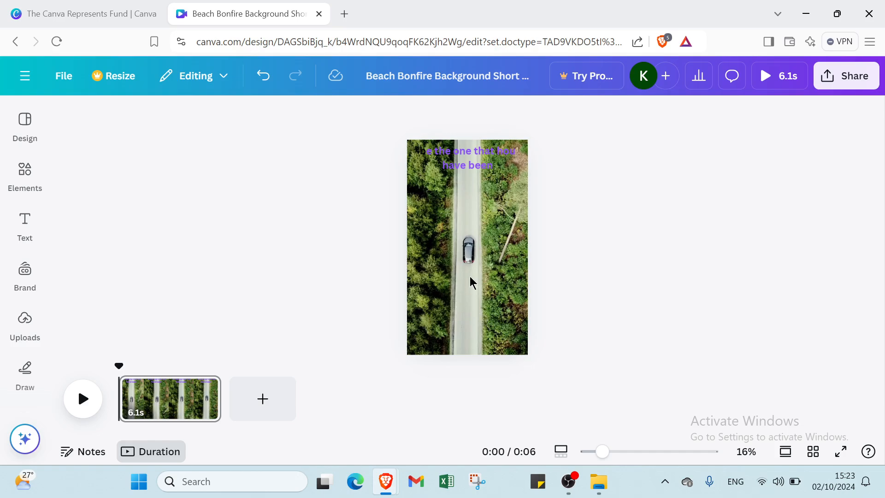
- Add a default subheading and a default body text box to the video page
{"action": "left_click", "coordinate": [25, 318]}
{"action": "left_click", "coordinate": [25, 224]}
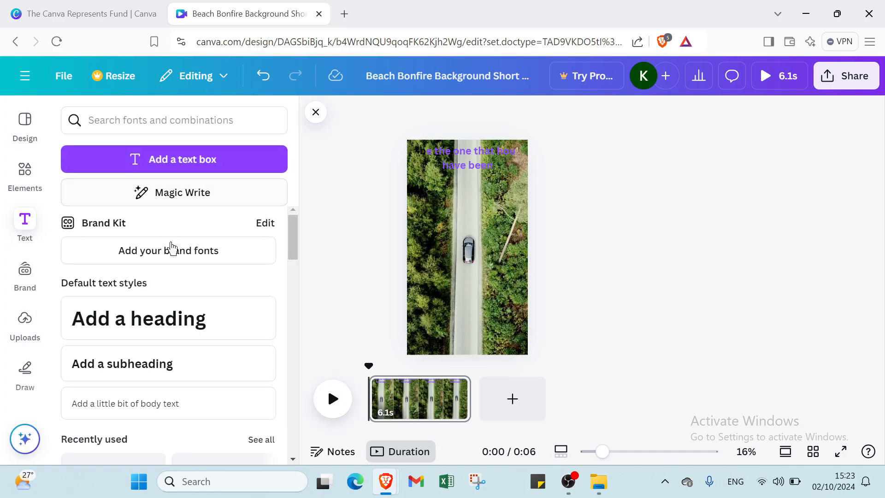
{"action": "left_click", "coordinate": [149, 363]}
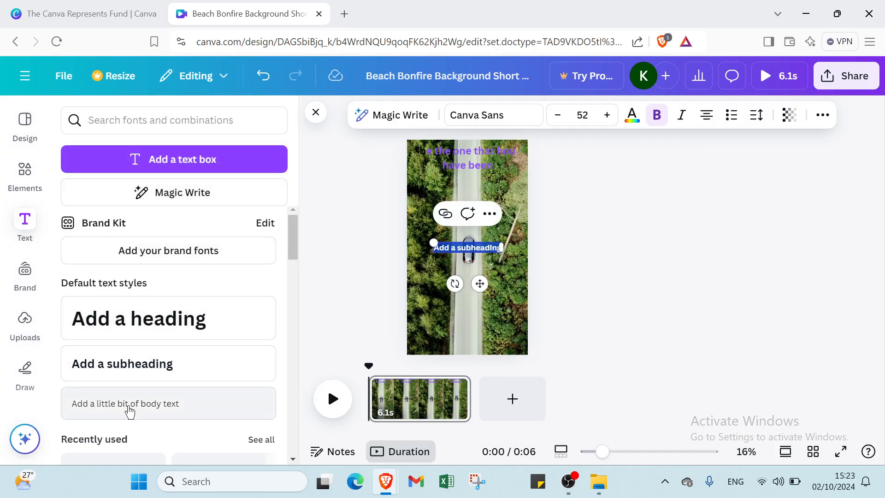
{"action": "left_click", "coordinate": [130, 411]}
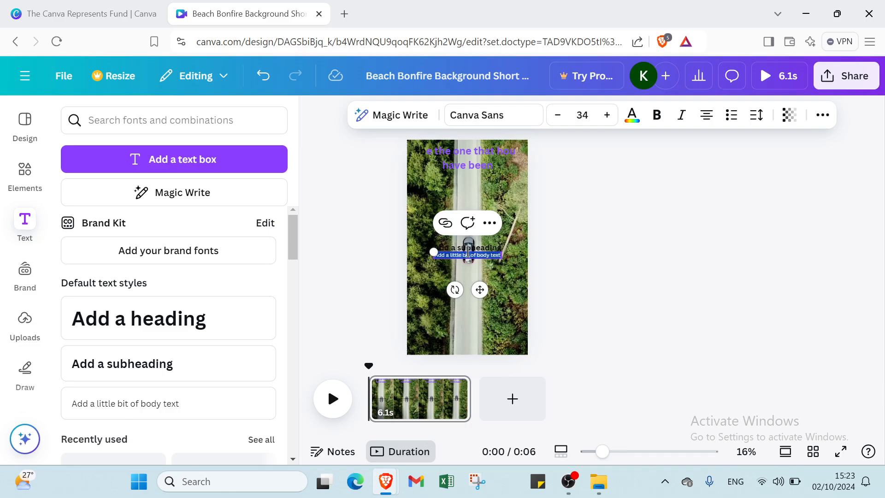
- Move the subheading to the page's lower left area and place the body text directly beneath it
{"action": "left_click_drag", "start_coordinate": [467, 252], "coordinate": [443, 324]}
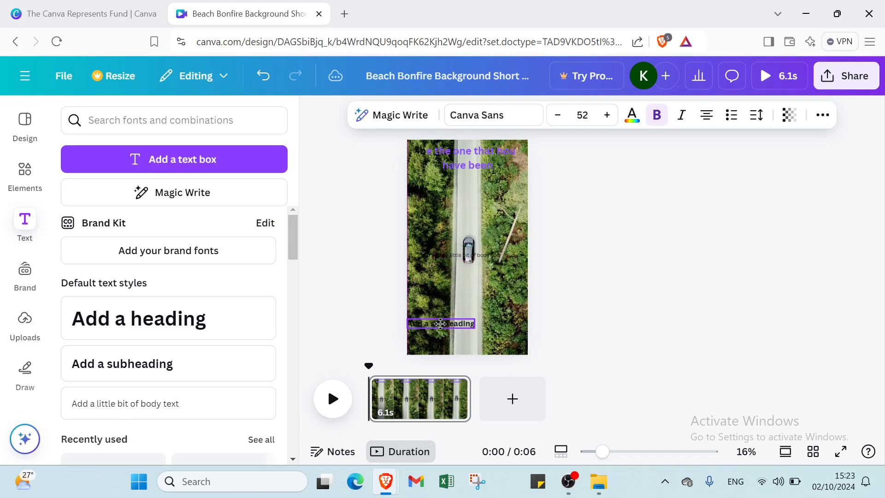
{"action": "left_click", "coordinate": [460, 265]}
{"action": "left_click_drag", "start_coordinate": [460, 265], "coordinate": [438, 329]}
- Delete the subheading and add a pale green shape with a short text label in the middle of the page
{"action": "left_click", "coordinate": [440, 325]}
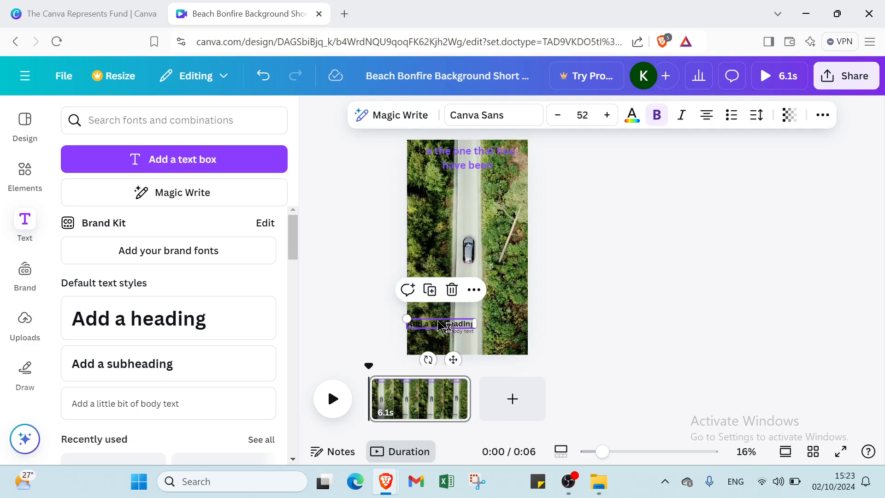
{"action": "key", "text": "Delete"}
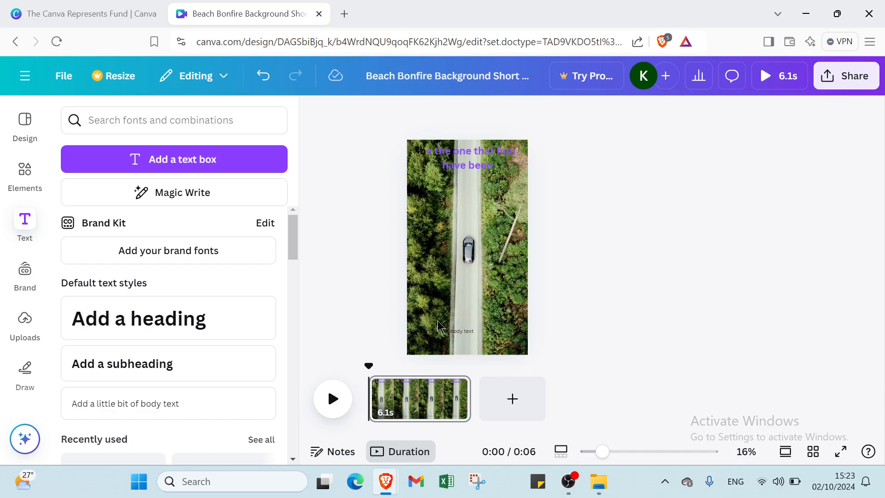
{"action": "key", "text": "r"}
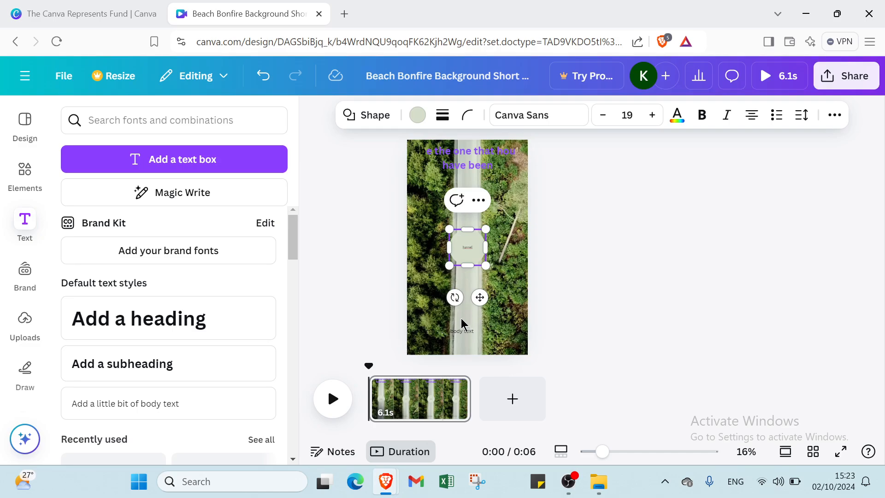
{"action": "key", "text": "Delete"}
- Rotate the background road video by 180 degrees within its crop and apply the change
{"action": "left_click", "coordinate": [461, 322]}
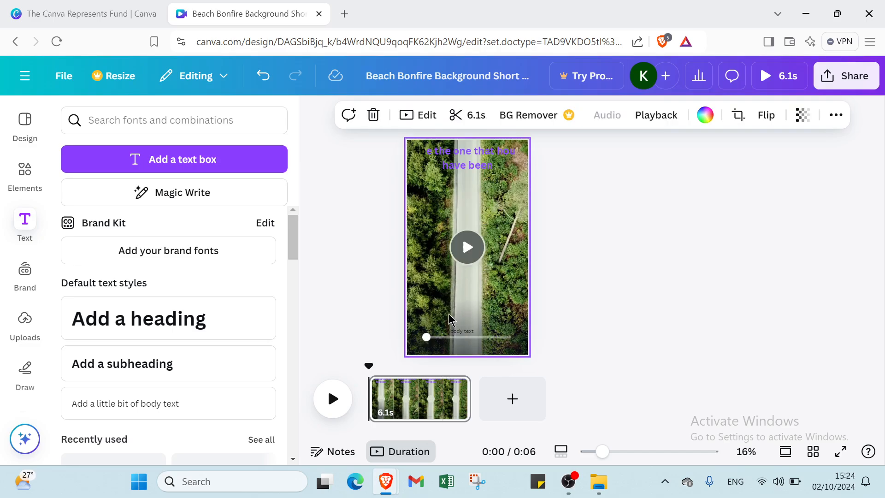
{"action": "double_click", "coordinate": [449, 318]}
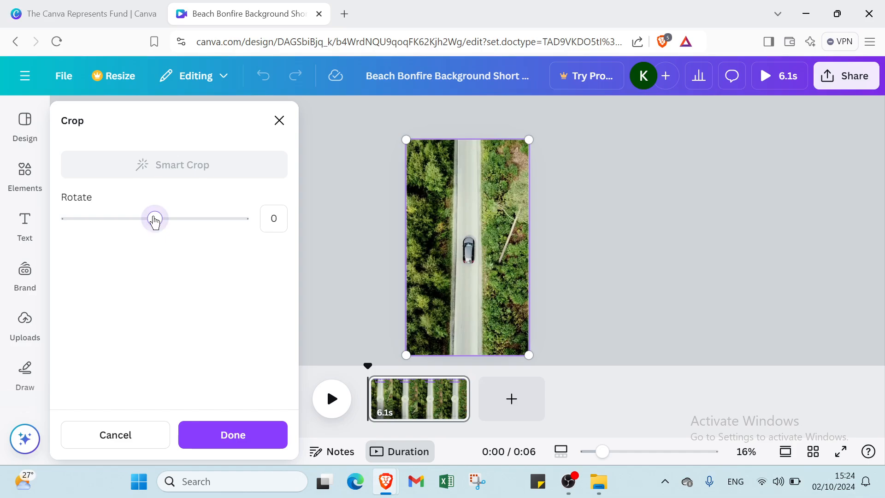
{"action": "left_click_drag", "start_coordinate": [155, 221], "coordinate": [250, 229]}
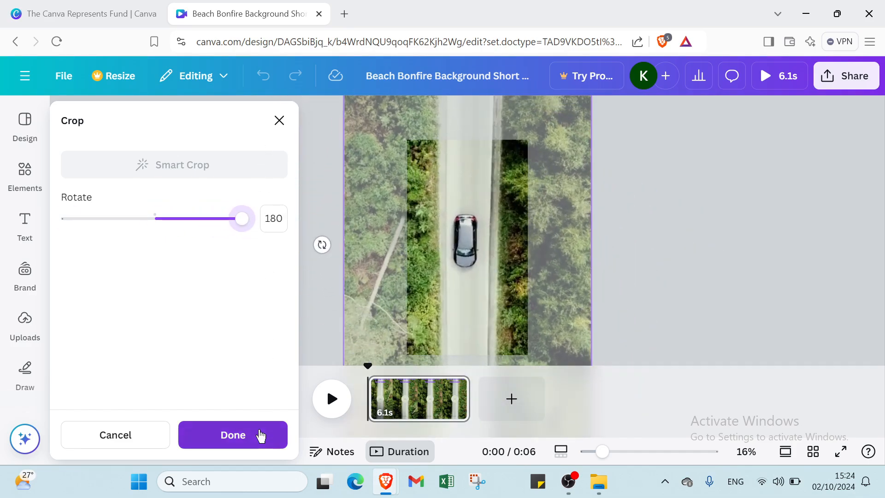
{"action": "left_click", "coordinate": [258, 434]}
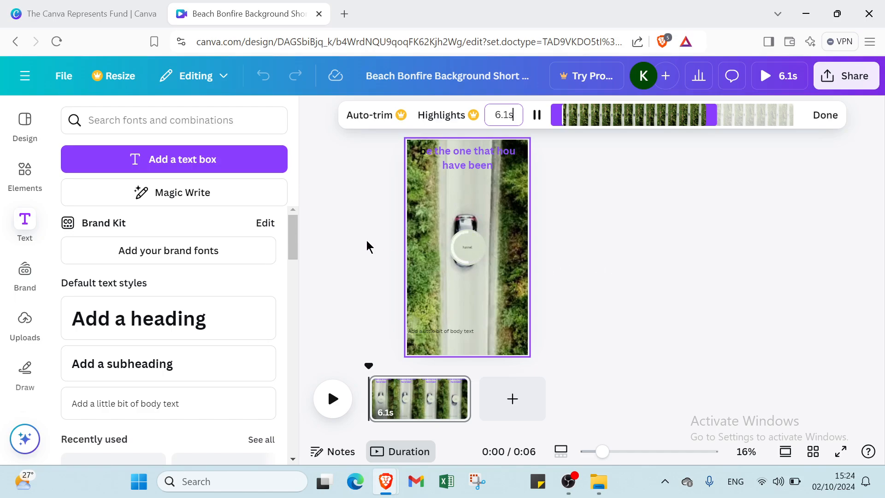
- Examine the brand fonts offer, the Brand Kit categories from logos to icons, and the media upload options
{"action": "left_click", "coordinate": [82, 257]}
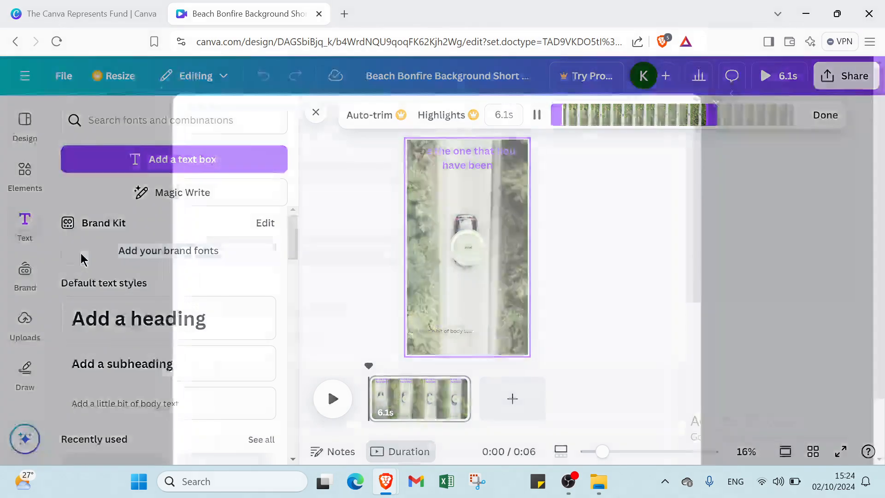
{"action": "left_click", "coordinate": [753, 78]}
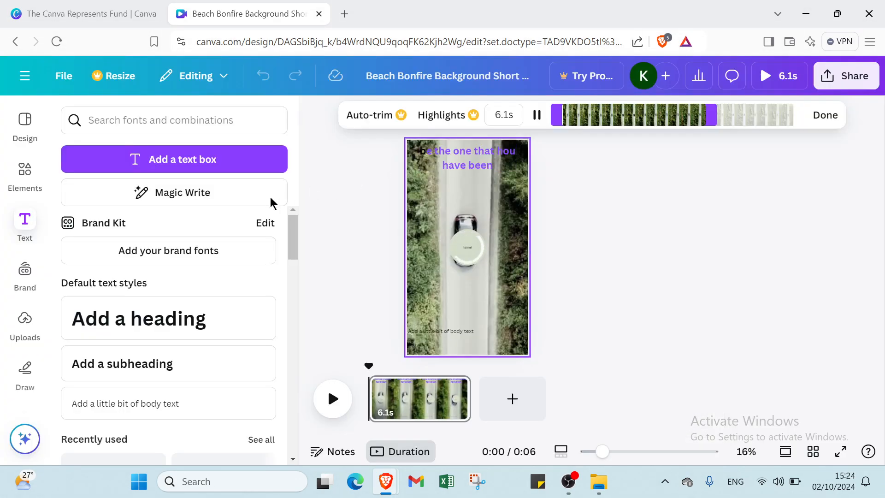
{"action": "left_click", "coordinate": [25, 277]}
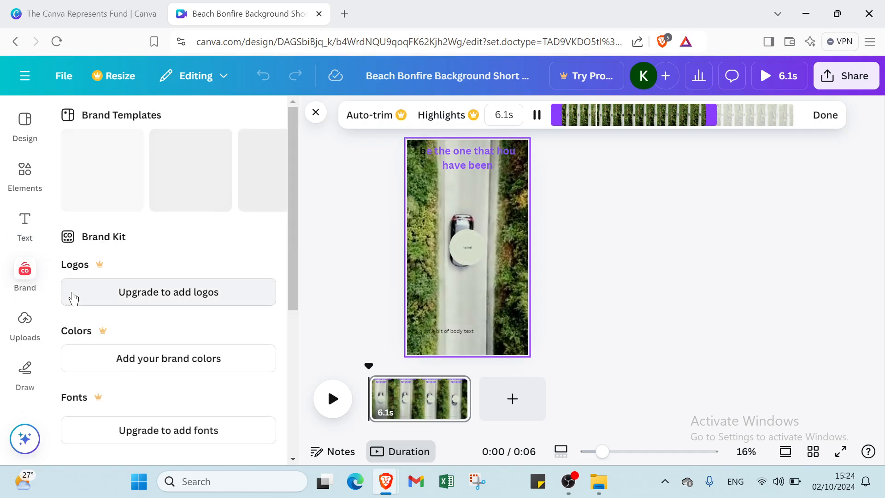
{"action": "scroll", "coordinate": [101, 313], "scroll_direction": "down", "scroll_amount": 4}
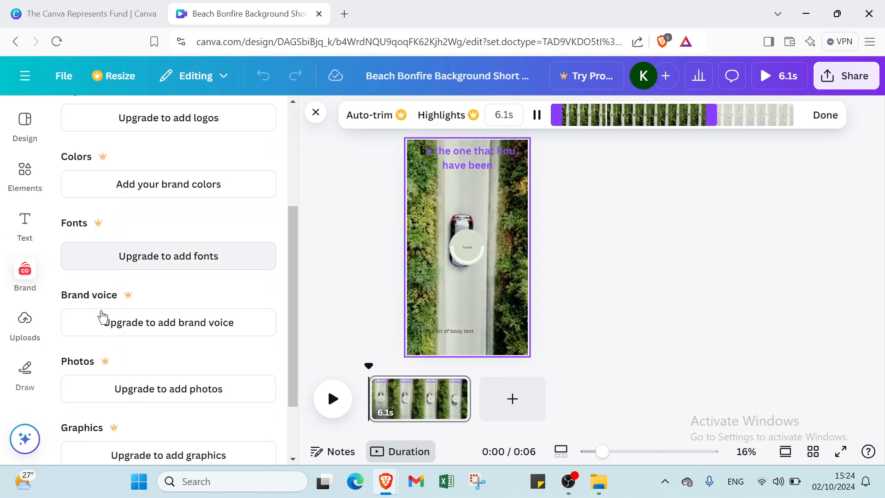
{"action": "scroll", "coordinate": [98, 309], "scroll_direction": "down", "scroll_amount": 2}
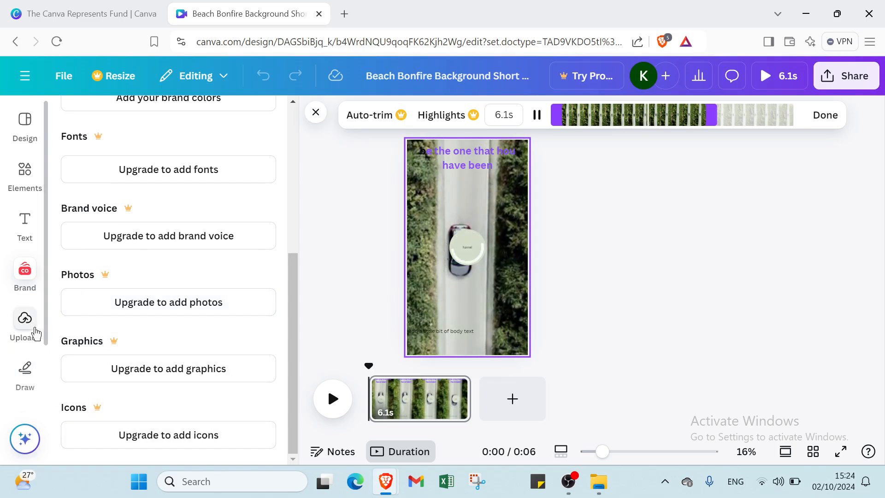
{"action": "left_click", "coordinate": [32, 330]}
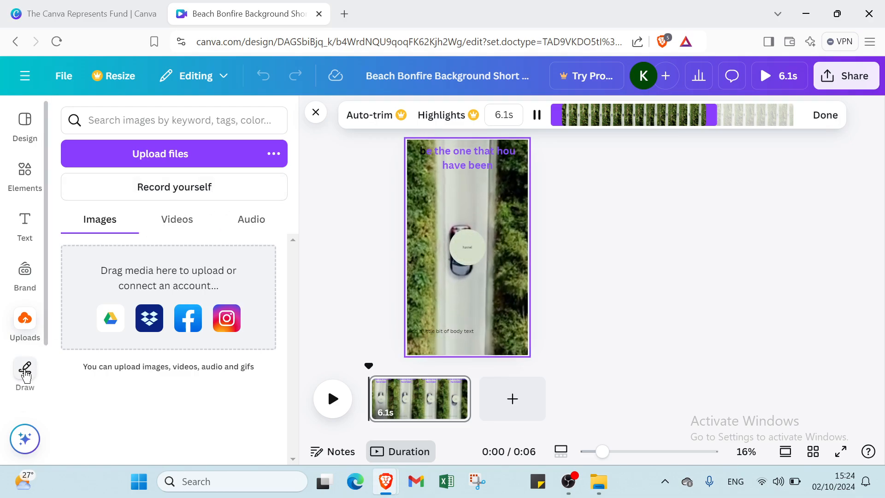
- Scribble a red marker stroke over the trees beside the road and erase it again
{"action": "left_click", "coordinate": [31, 384]}
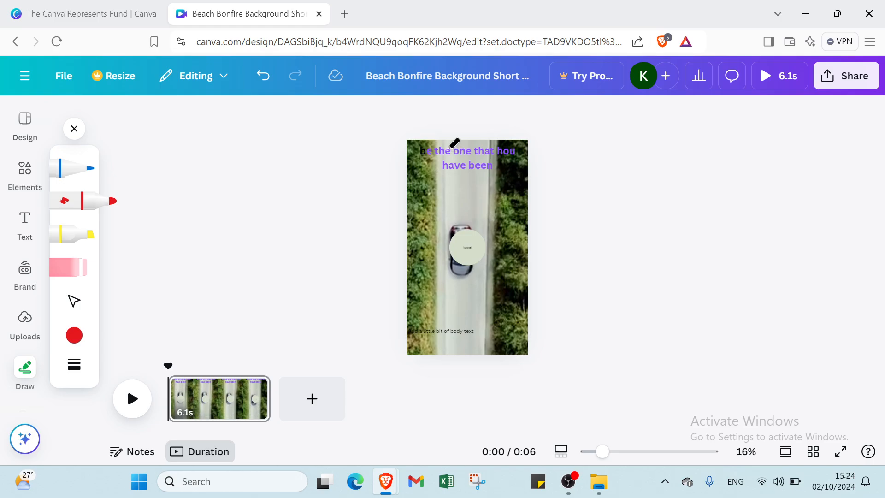
{"action": "mouse_move", "coordinate": [429, 191]}
{"action": "left_mouse_down"}
{"action": "mouse_move", "coordinate": [414, 239]}
{"action": "mouse_move", "coordinate": [437, 203]}
{"action": "left_mouse_up"}
{"action": "left_click", "coordinate": [79, 267]}
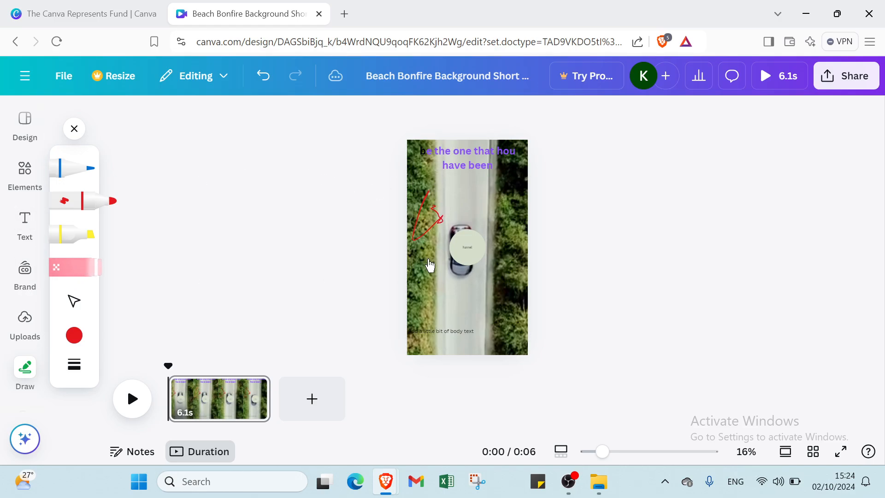
{"action": "left_click_drag", "start_coordinate": [430, 234], "coordinate": [438, 216]}
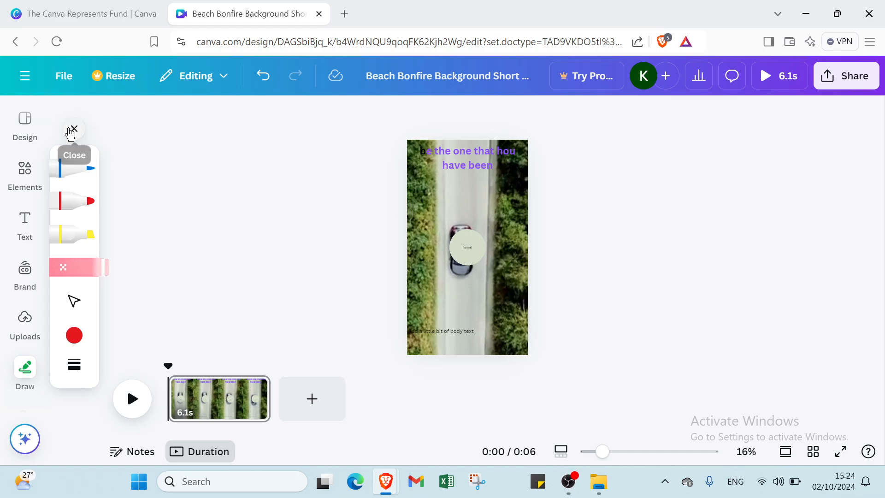
- Close the drawing tools and delete the pale green circle with its label from the middle of the page
{"action": "left_click", "coordinate": [73, 130]}
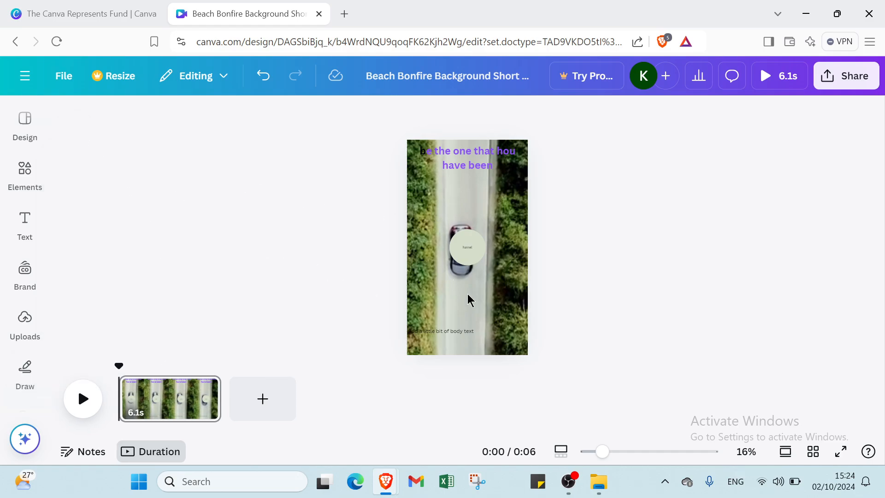
{"action": "left_click", "coordinate": [475, 252]}
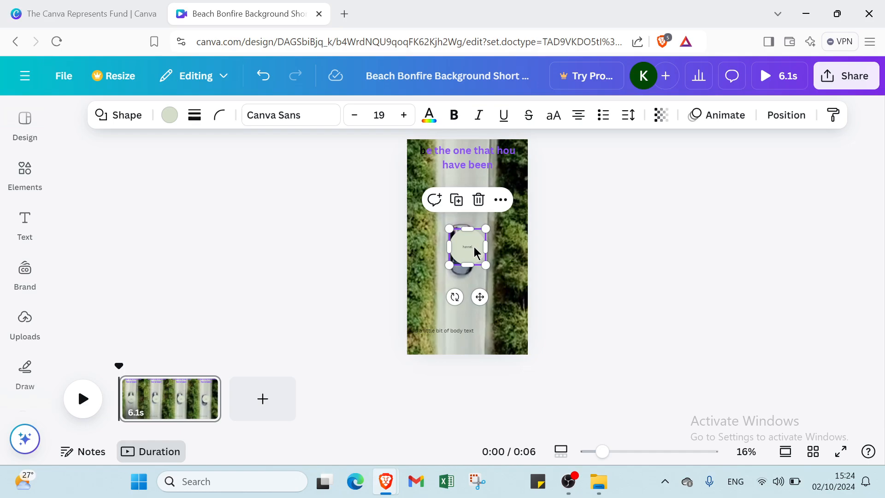
{"action": "key", "text": "Delete"}
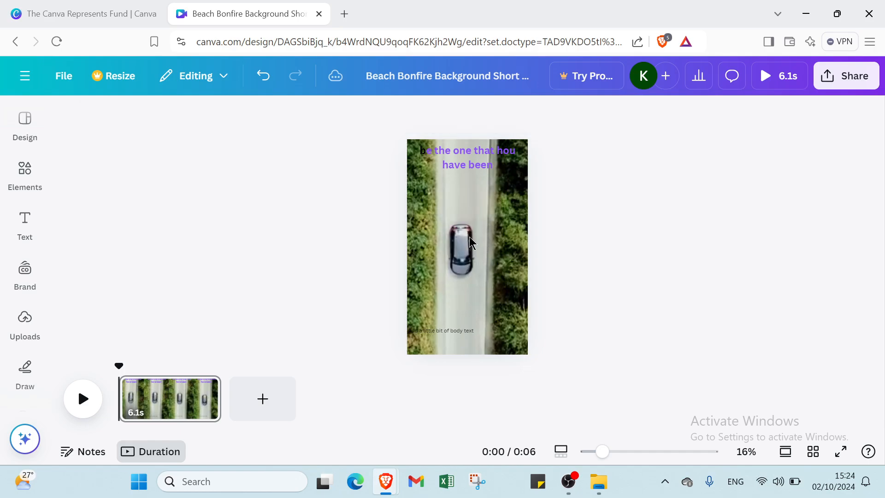
{"action": "left_click", "coordinate": [469, 237]}
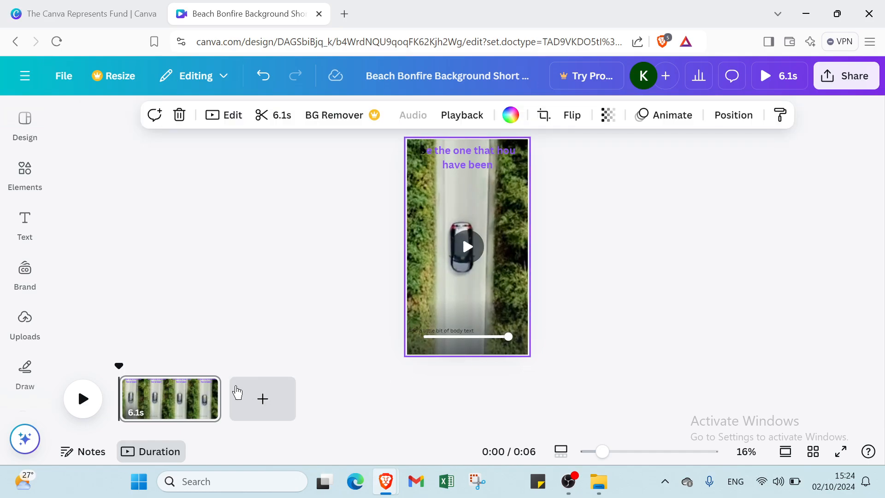
- Add a blank second page, try a black background and fill it with the purple document color
{"action": "left_click", "coordinate": [261, 392]}
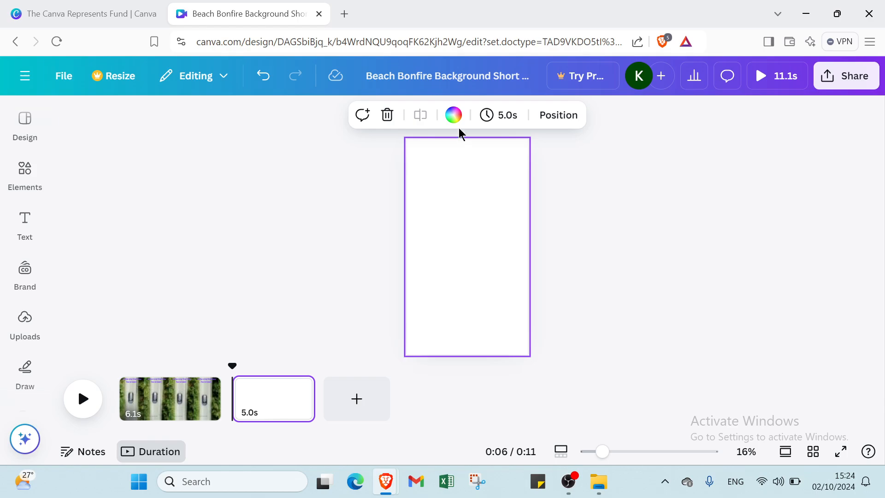
{"action": "left_click", "coordinate": [453, 115]}
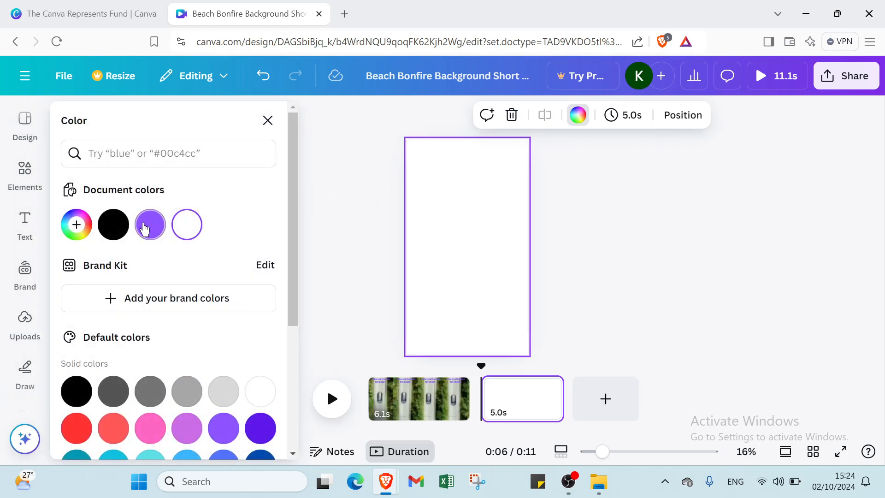
{"action": "left_click", "coordinate": [113, 225]}
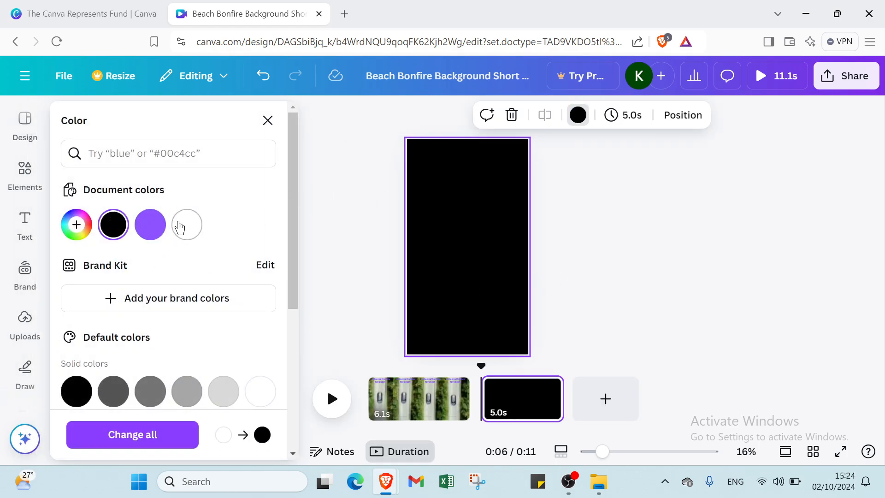
{"action": "left_click", "coordinate": [150, 231]}
{"action": "key", "text": "Escape"}
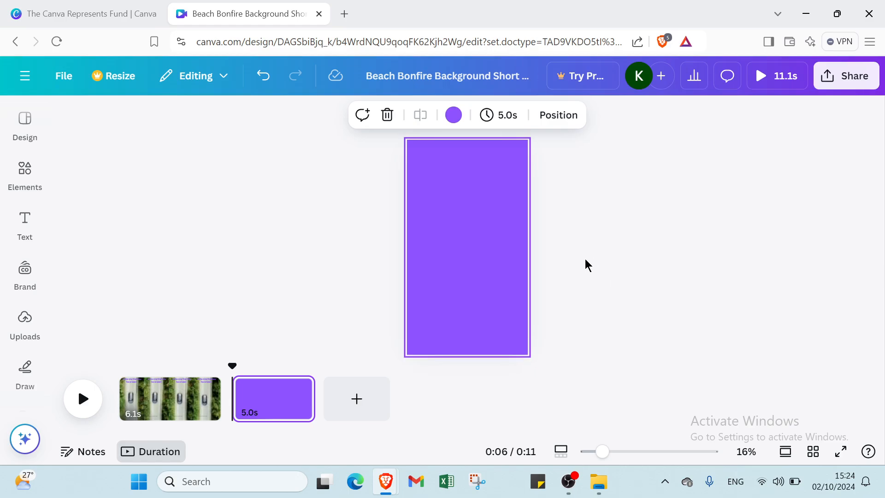
- Return to the road video page and look over the options for uploading images, videos and audio
{"action": "left_click", "coordinate": [196, 395]}
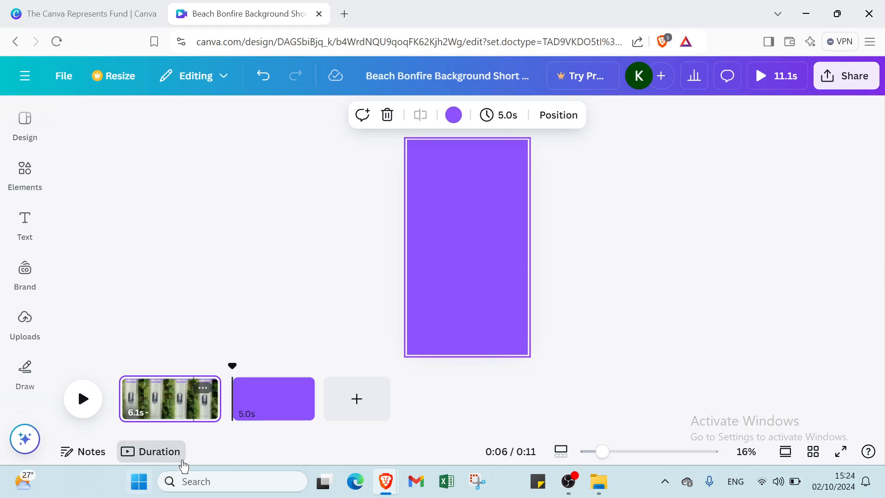
{"action": "mouse_move", "coordinate": [603, 456]}
{"action": "left_mouse_down"}
{"action": "mouse_move", "coordinate": [712, 454]}
{"action": "mouse_move", "coordinate": [601, 453]}
{"action": "left_mouse_up"}
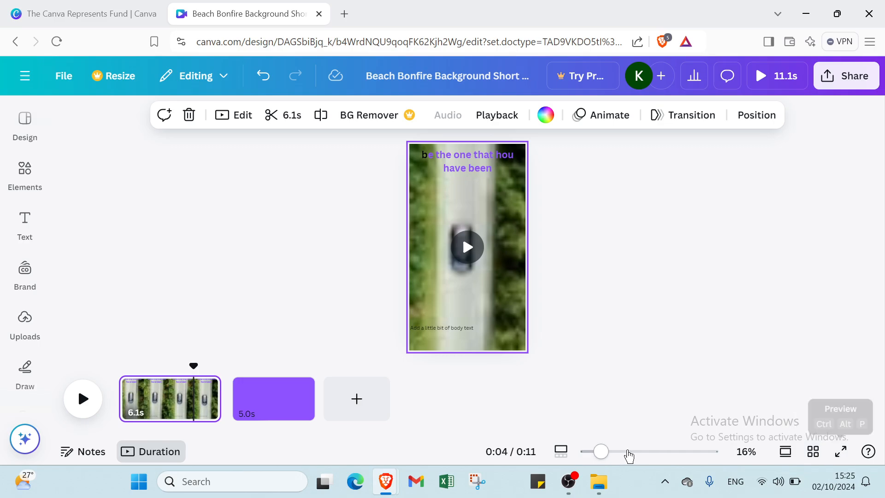
{"action": "left_click", "coordinate": [579, 242]}
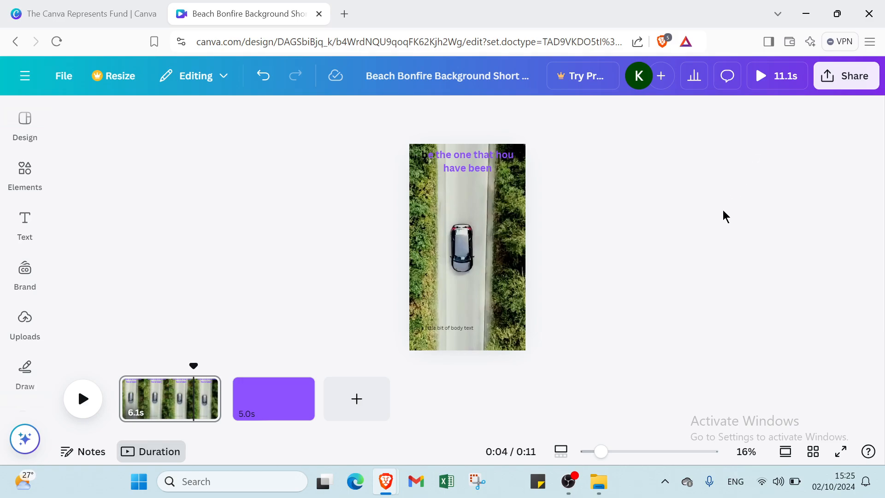
{"action": "left_click", "coordinate": [36, 334]}
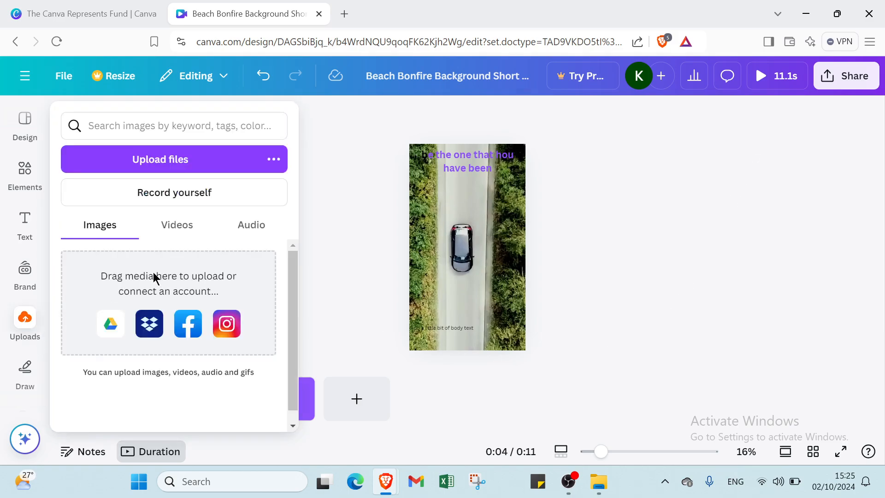
{"action": "left_click", "coordinate": [335, 213]}
- Delete the purple second page from the design
{"action": "scroll", "coordinate": [588, 305], "scroll_direction": "down", "scroll_amount": 1}
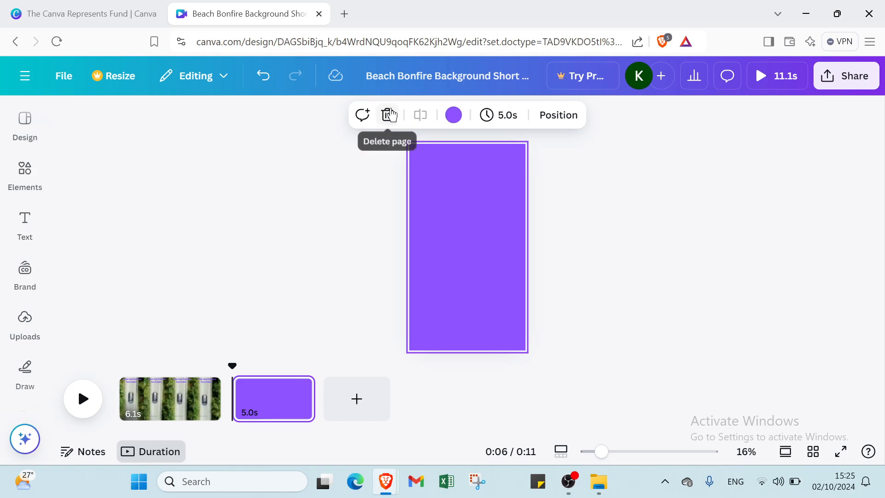
{"action": "left_click", "coordinate": [387, 115]}
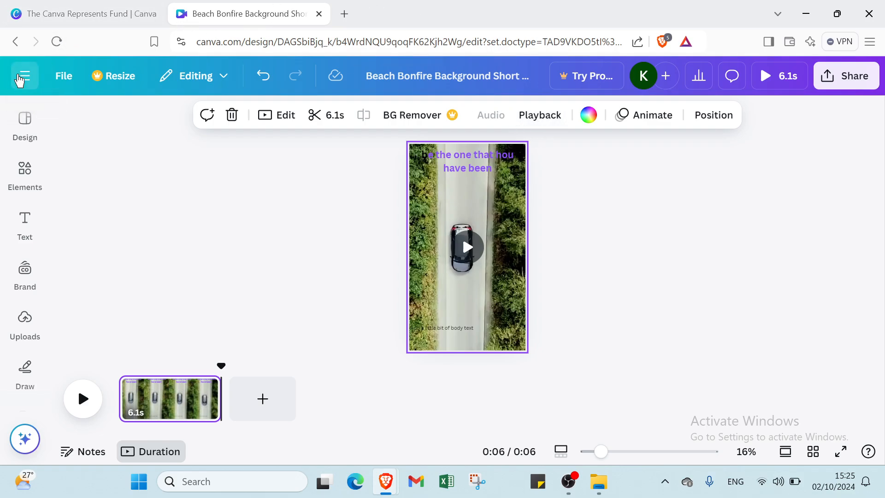
- Leave the design for the Canva home page, revisit the Canva Represents Fund page and return to the home page
{"action": "left_click", "coordinate": [20, 79]}
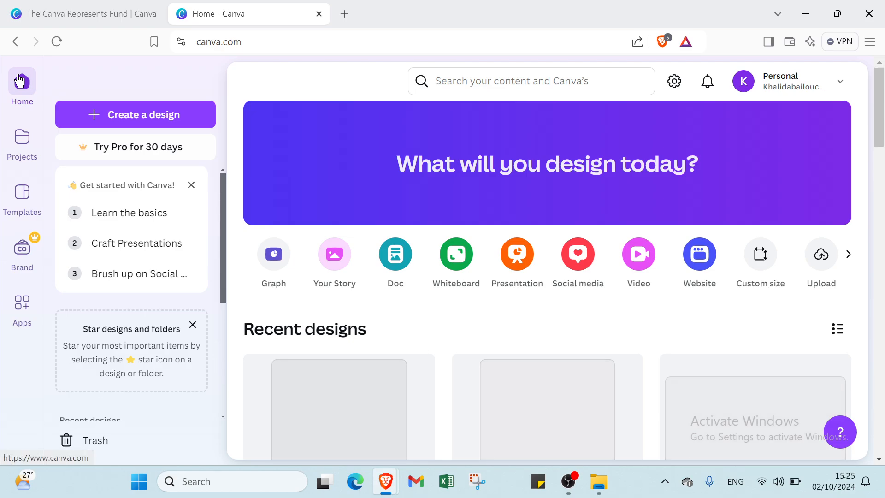
{"action": "left_click", "coordinate": [23, 11]}
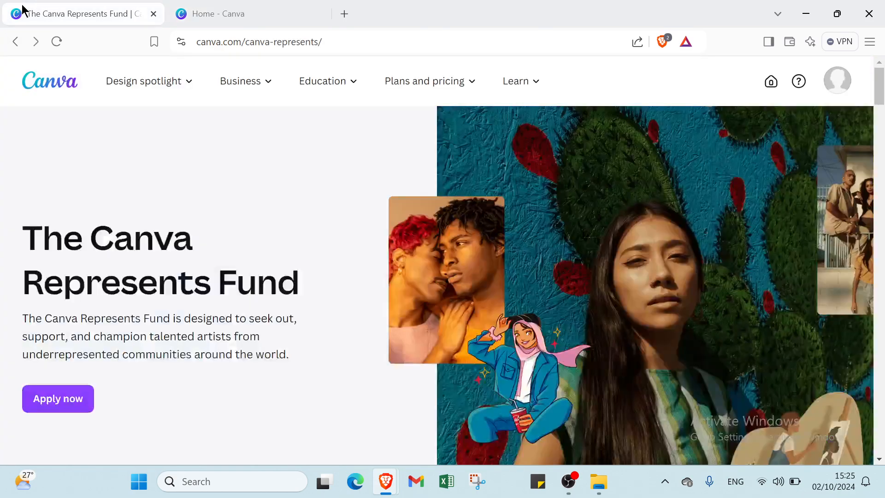
{"action": "mouse_move", "coordinate": [144, 80]}
{"action": "left_click", "coordinate": [270, 19]}
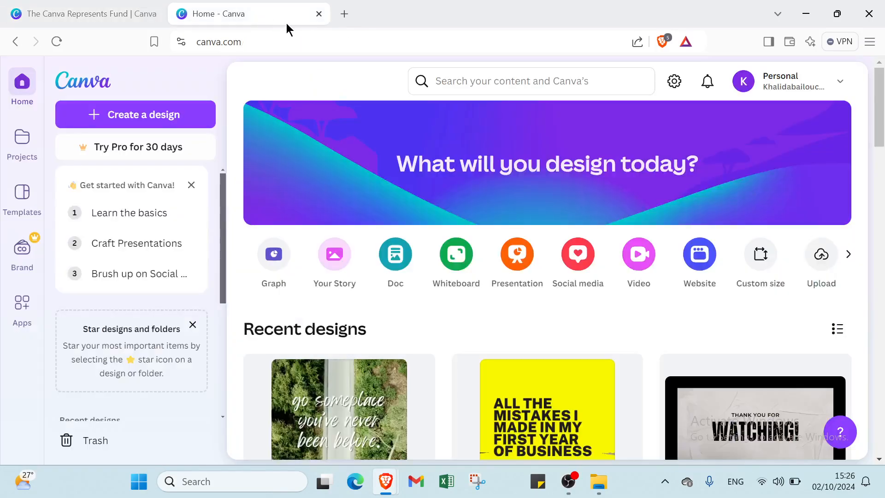